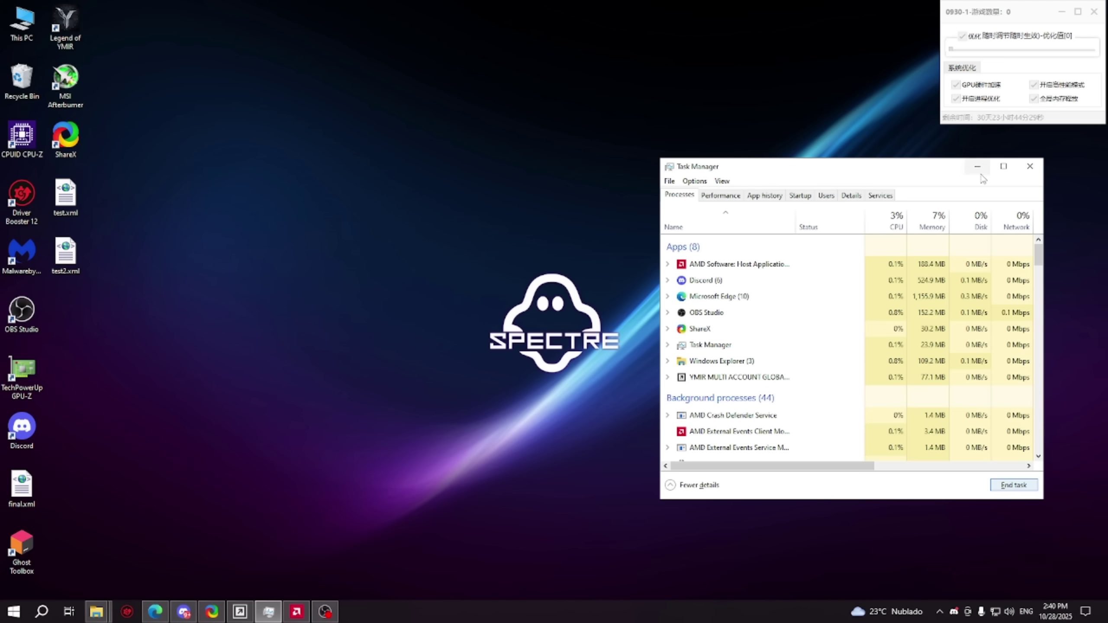
- Close Task Manager and open the Legend of YMIR launcher from its desktop shortcut
{"action": "left_click", "coordinate": [1026, 172]}
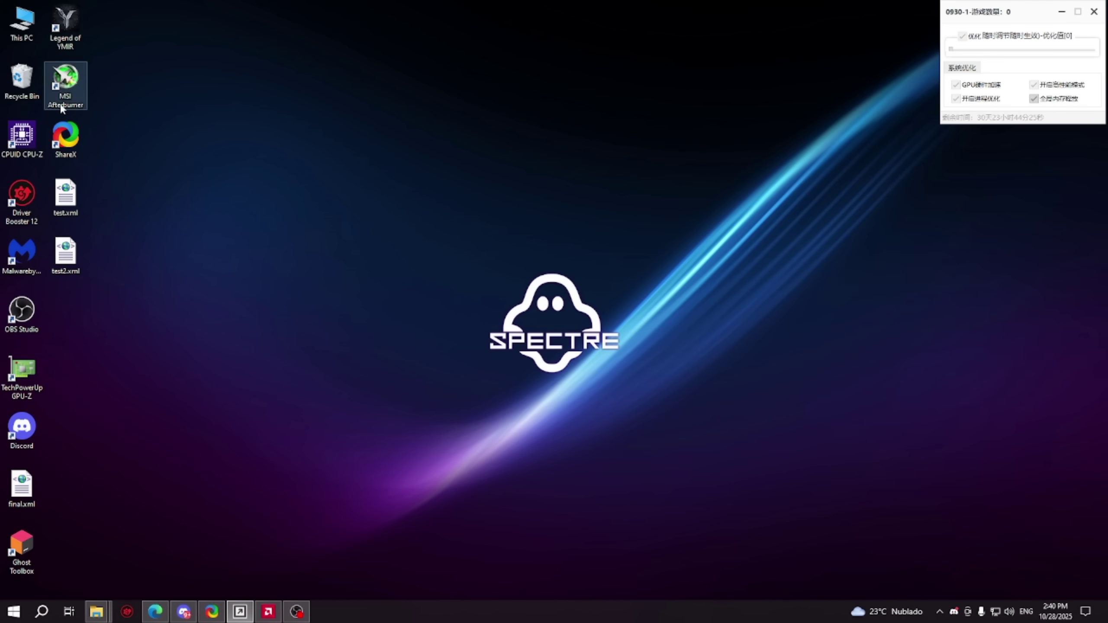
{"action": "right_click", "coordinate": [71, 27]}
{"action": "left_click", "coordinate": [113, 34]}
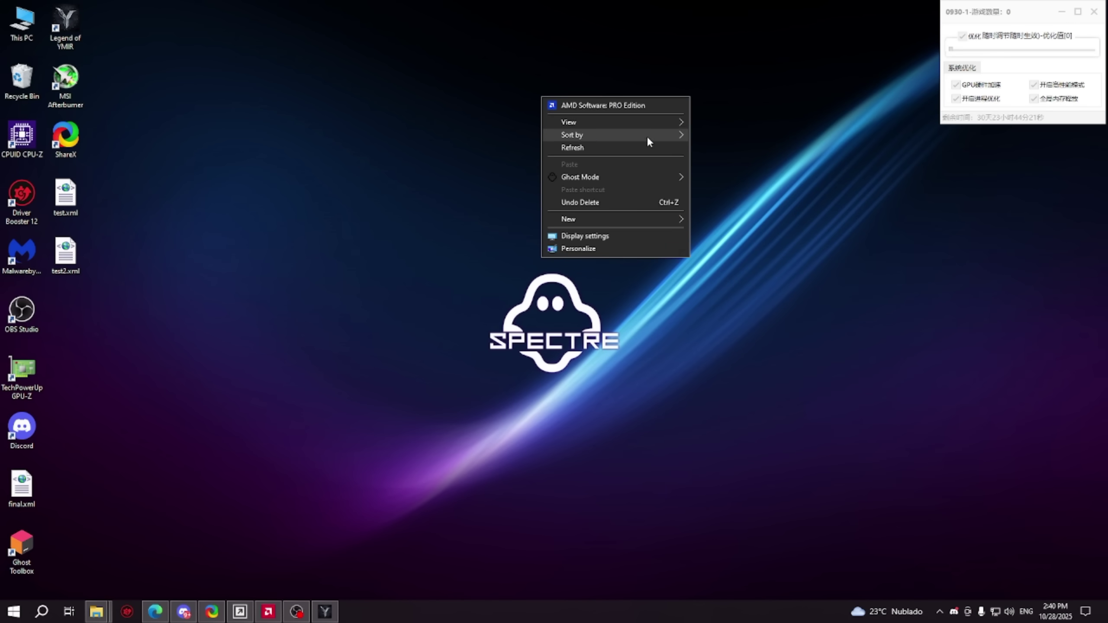
{"action": "left_click", "coordinate": [640, 148]}
{"action": "right_click", "coordinate": [645, 169]}
{"action": "left_click", "coordinate": [707, 220]}
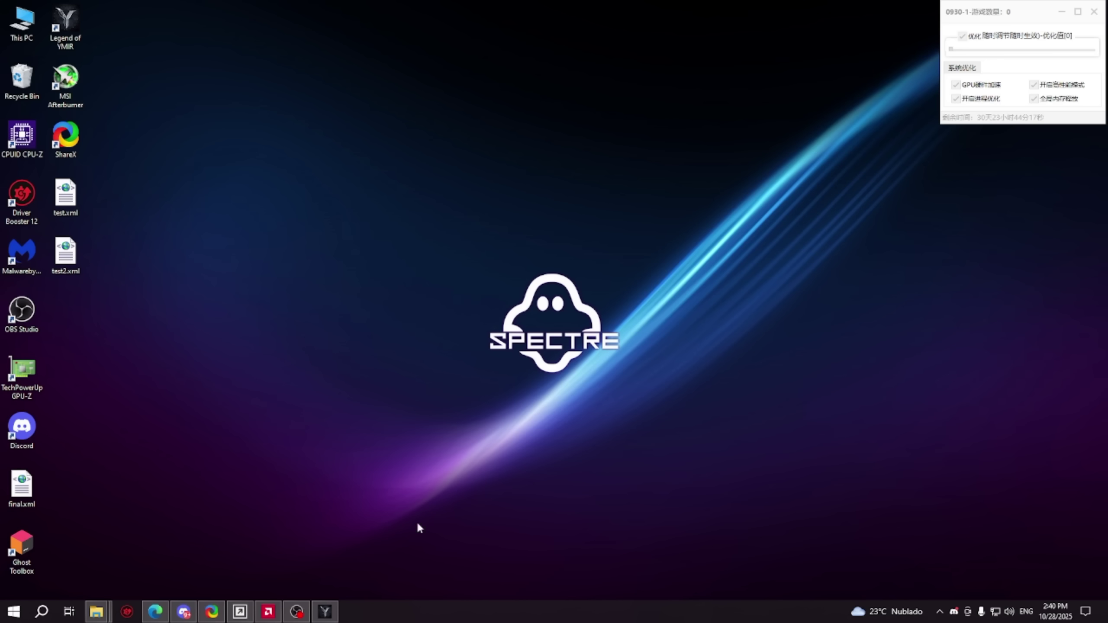
{"action": "left_click_drag", "start_coordinate": [805, 493], "coordinate": [425, 190]}
{"action": "left_click_drag", "start_coordinate": [328, 155], "coordinate": [457, 212]}
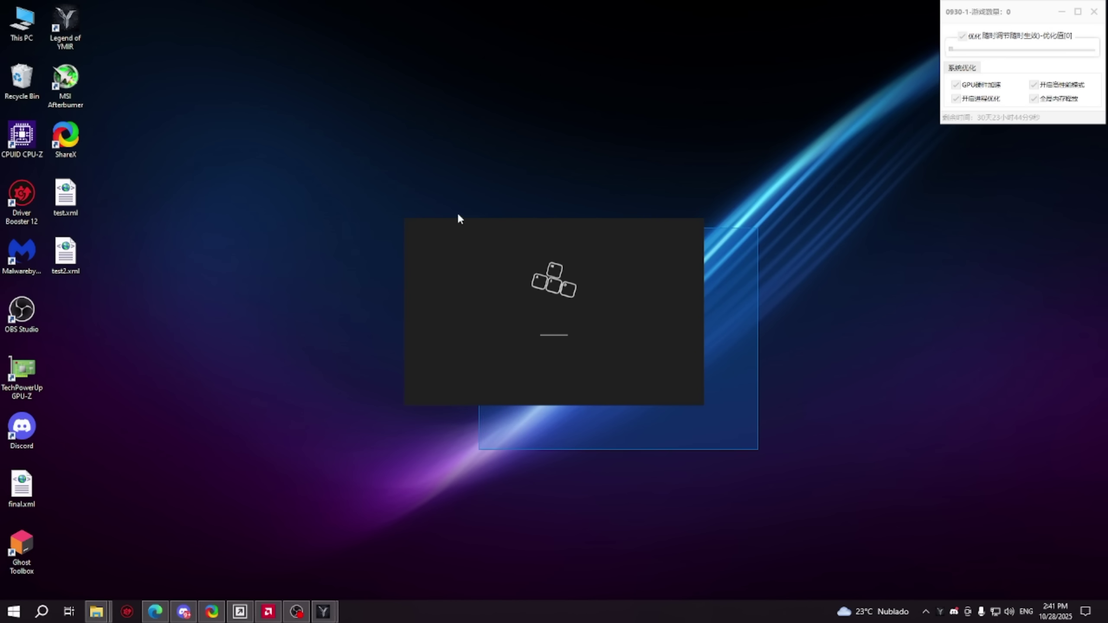
{"action": "mouse_move", "coordinate": [351, 176]}
{"action": "left_mouse_down"}
{"action": "mouse_move", "coordinate": [767, 476]}
{"action": "mouse_move", "coordinate": [431, 238]}
{"action": "mouse_move", "coordinate": [346, 193]}
{"action": "left_mouse_up"}
{"action": "key", "text": "shift+F10"}
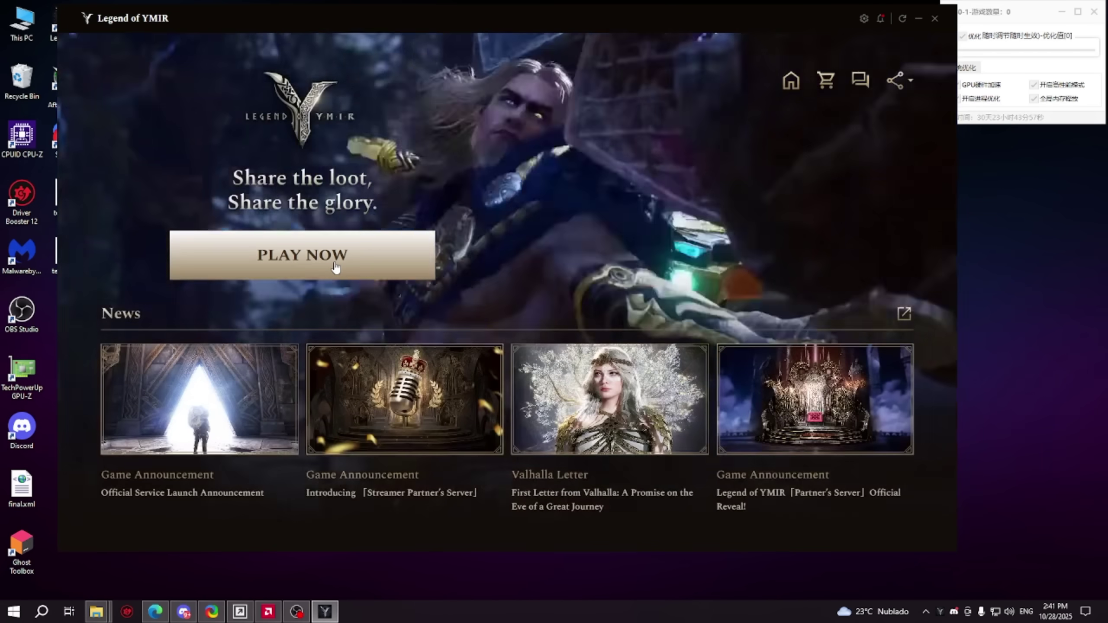
- Start the first game client from the launcher and move its window to the upper part of the desktop
{"action": "left_click", "coordinate": [335, 265]}
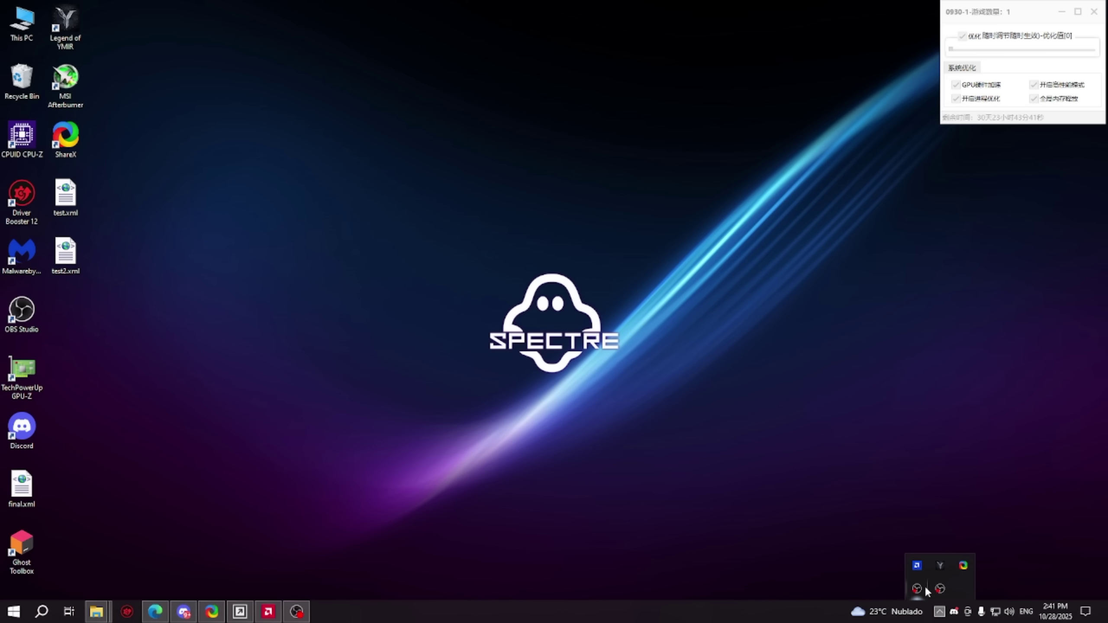
{"action": "right_click", "coordinate": [612, 404]}
{"action": "left_click", "coordinate": [652, 451]}
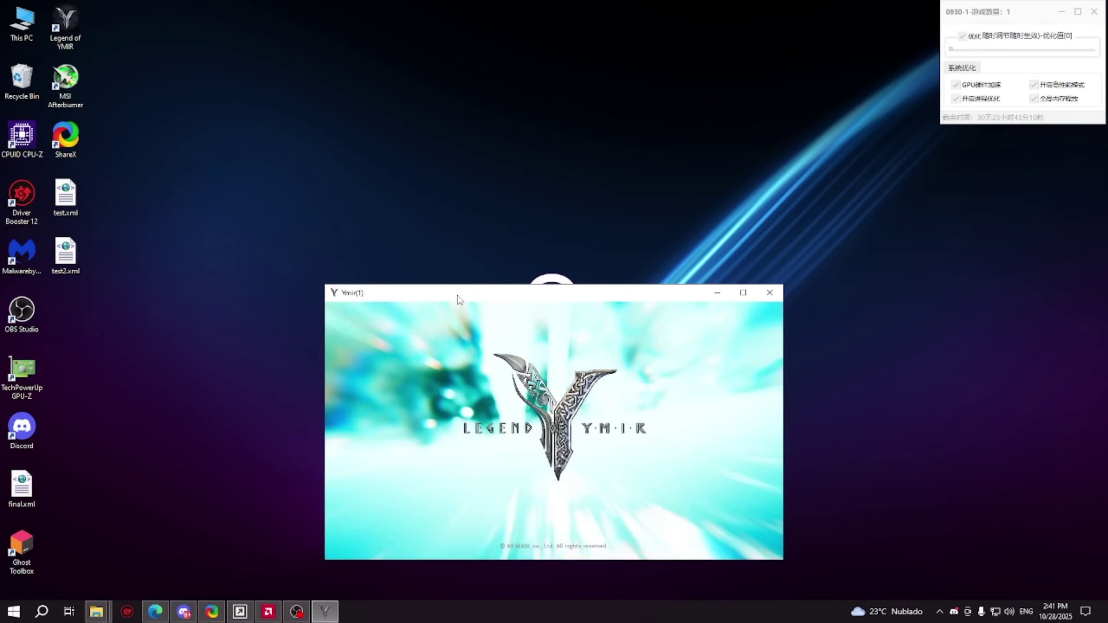
{"action": "left_click_drag", "start_coordinate": [457, 300], "coordinate": [296, 24]}
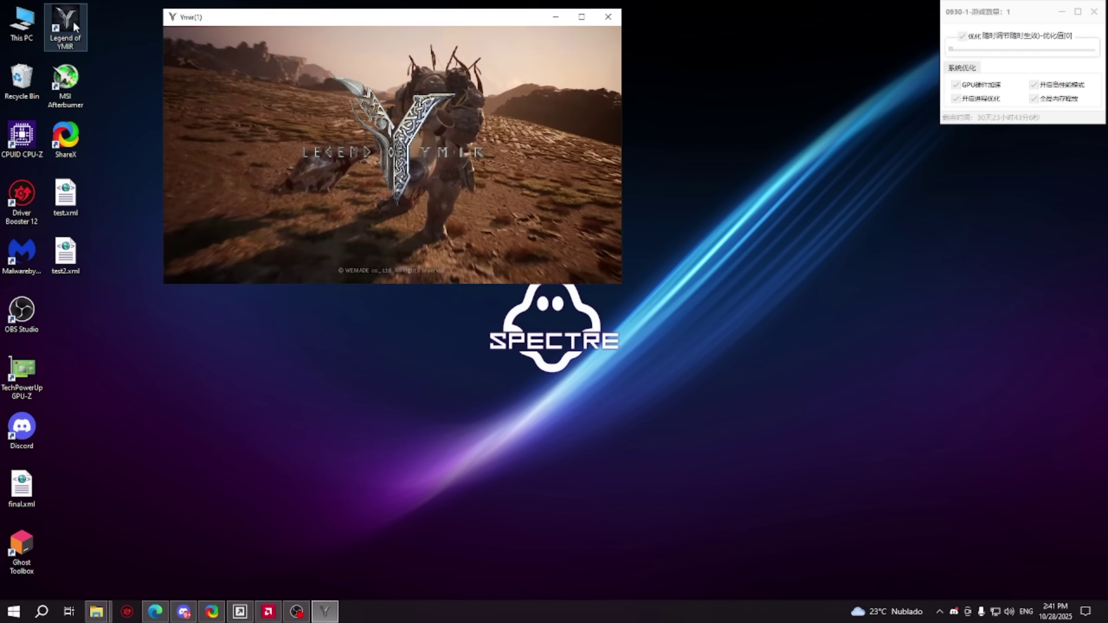
- Park the first game window in the desktop's upper-left corner and start a second game client from a reopened launcher
{"action": "right_click", "coordinate": [73, 20]}
{"action": "left_click", "coordinate": [100, 28]}
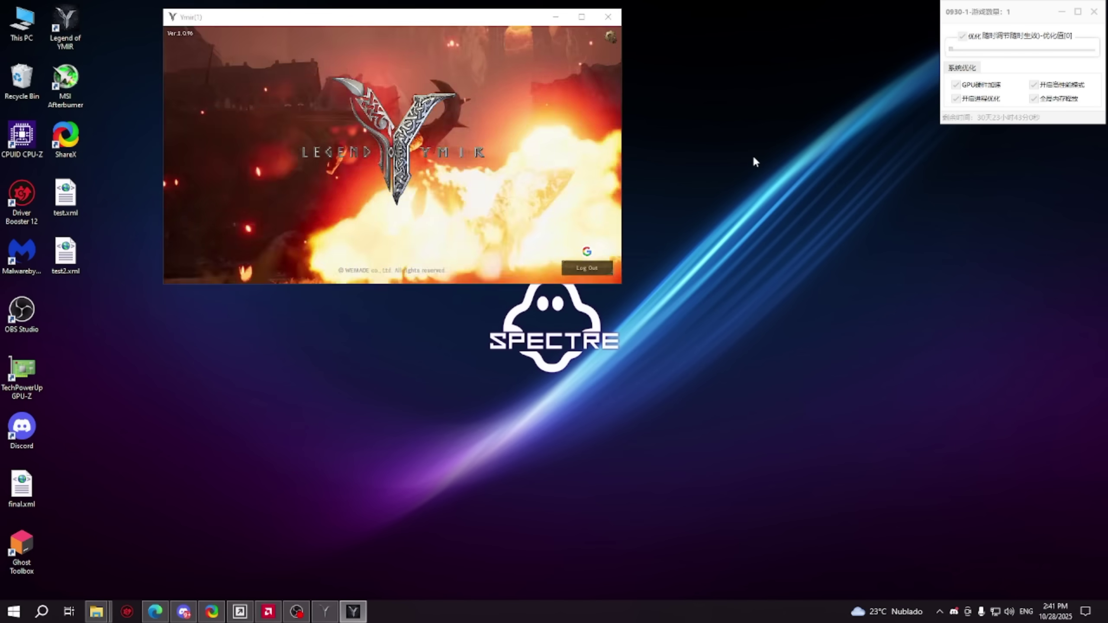
{"action": "left_click_drag", "start_coordinate": [428, 23], "coordinate": [332, 13]}
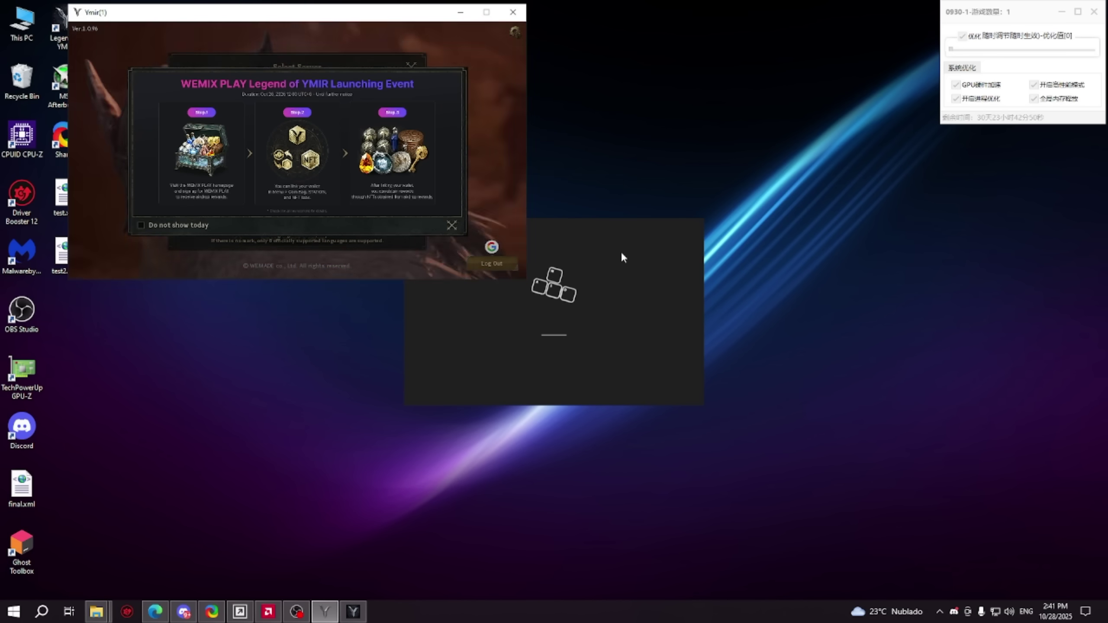
{"action": "left_click_drag", "start_coordinate": [293, 12], "coordinate": [252, 13]}
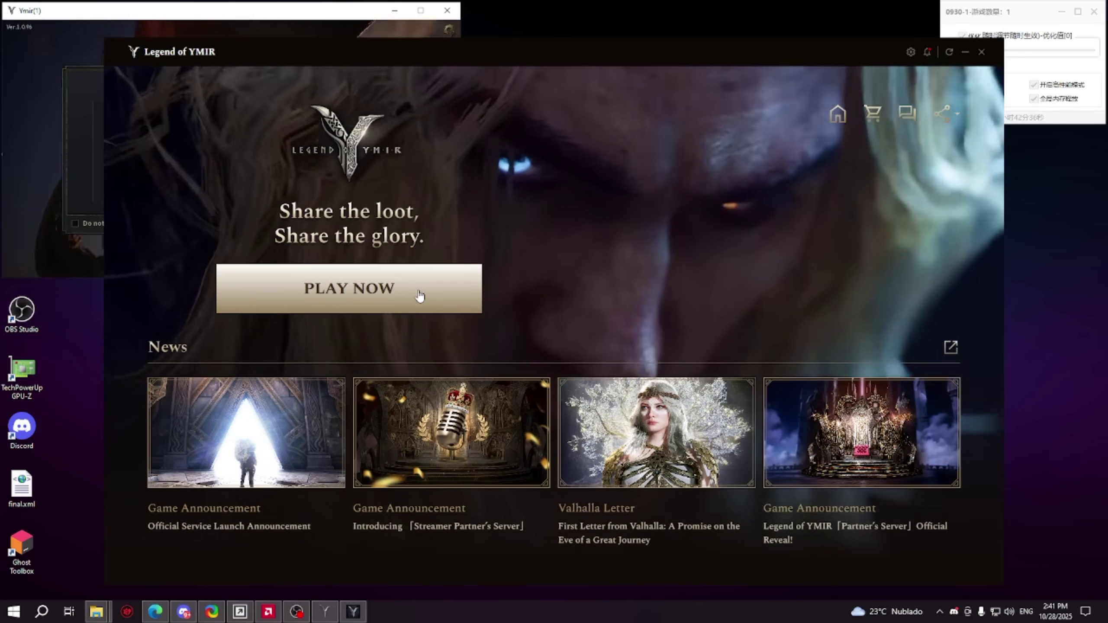
{"action": "left_click", "coordinate": [420, 296]}
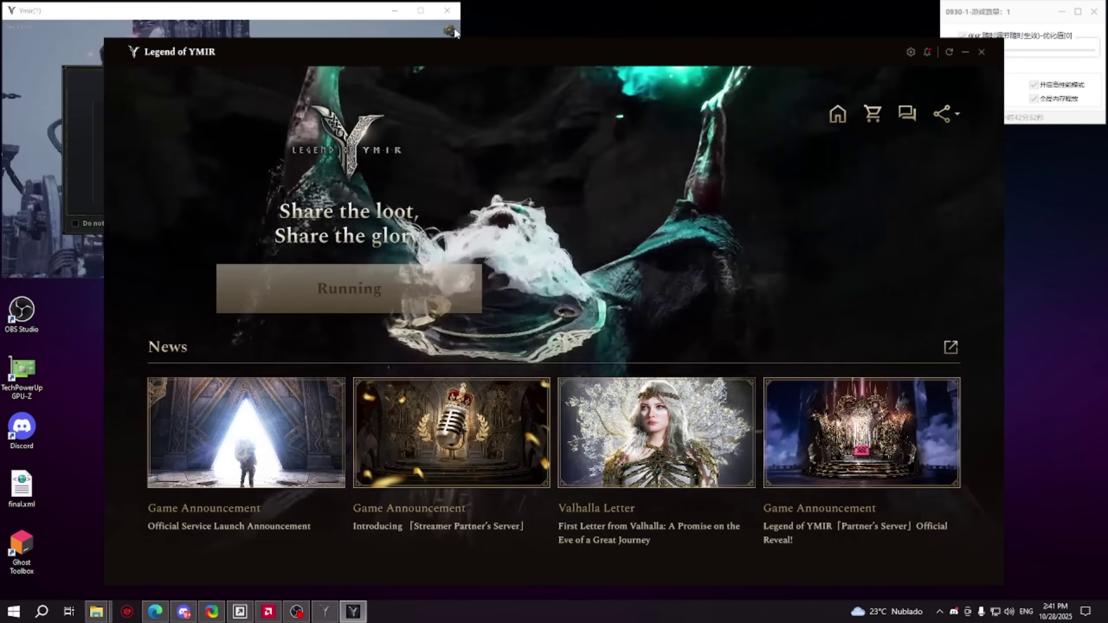
- Hide the event notice for today in the first game client and open its Settings
{"action": "left_click", "coordinate": [449, 28]}
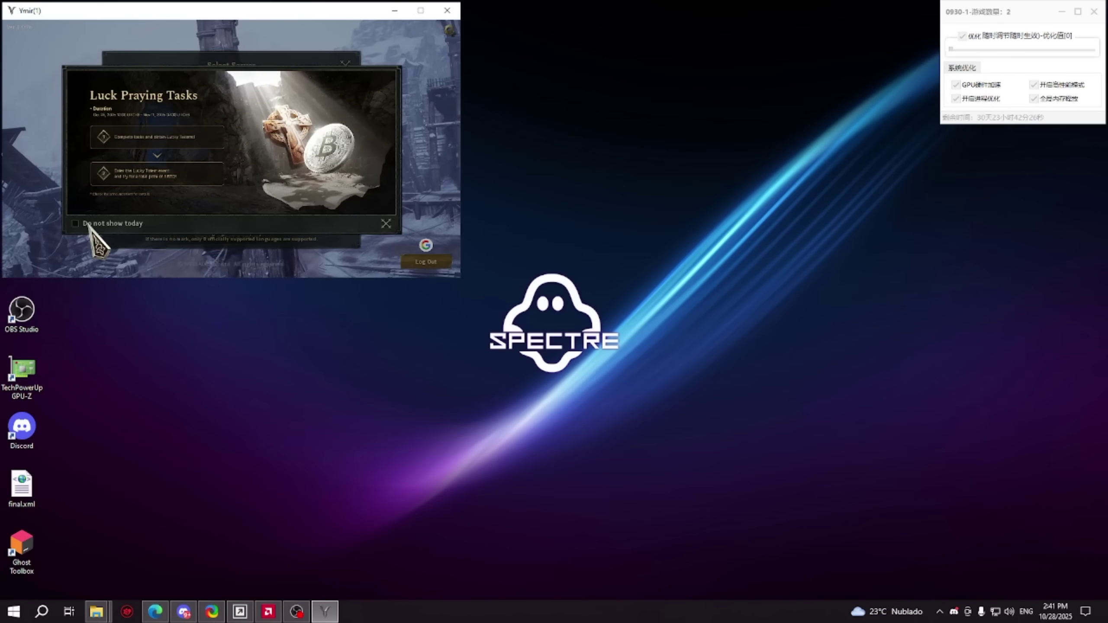
{"action": "left_click", "coordinate": [89, 225]}
{"action": "left_click", "coordinate": [454, 26]}
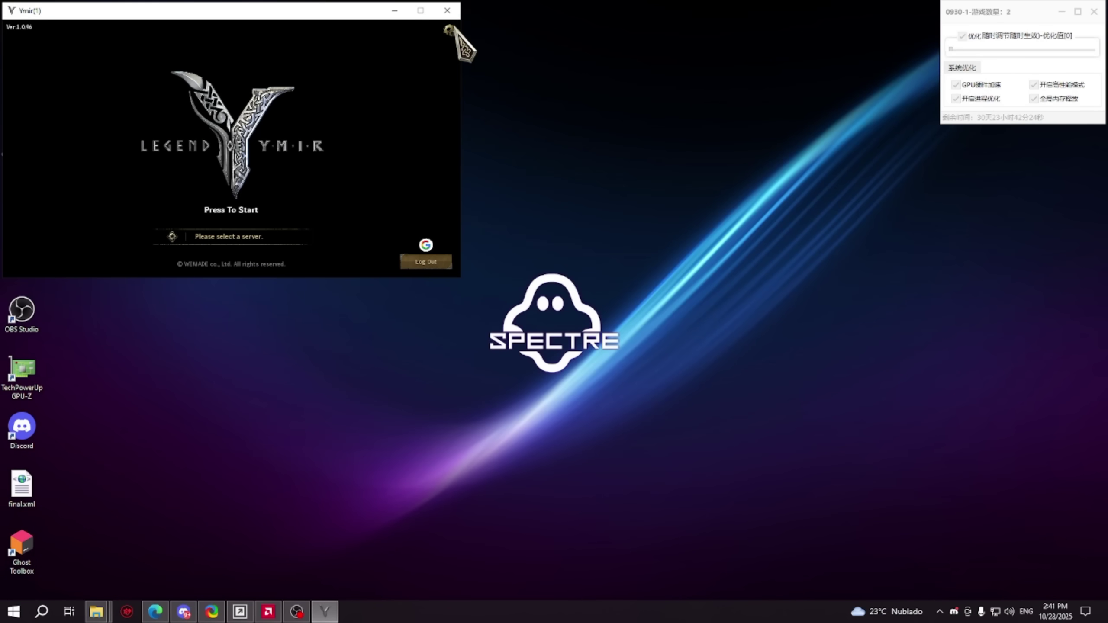
{"action": "left_click", "coordinate": [446, 27]}
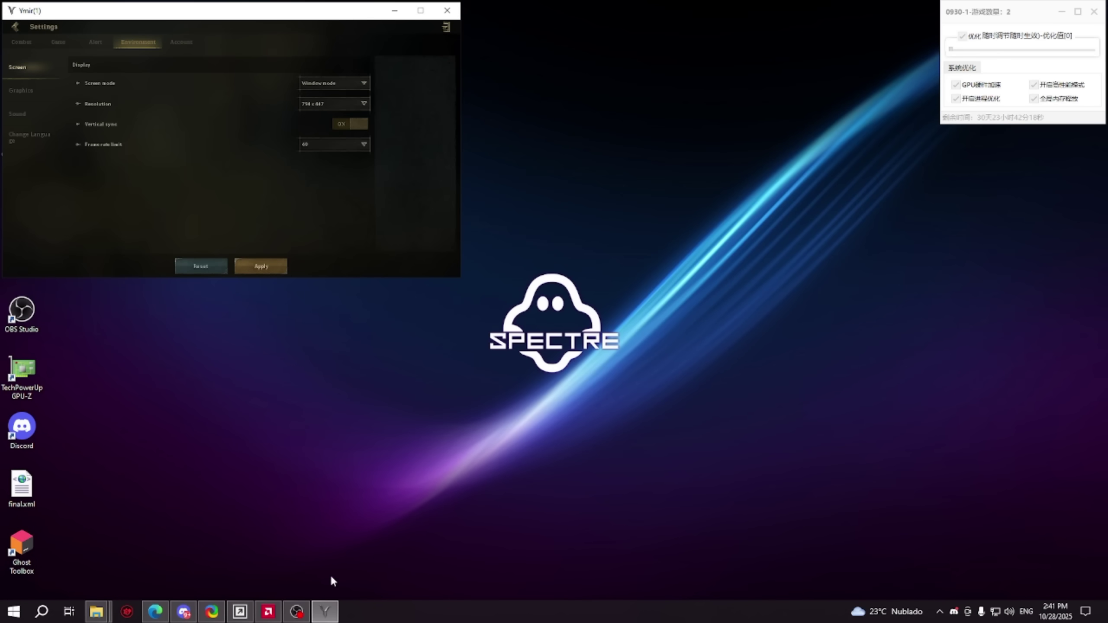
- Examine the Graphics Quality settings in the first game client
{"action": "right_click", "coordinate": [877, 414]}
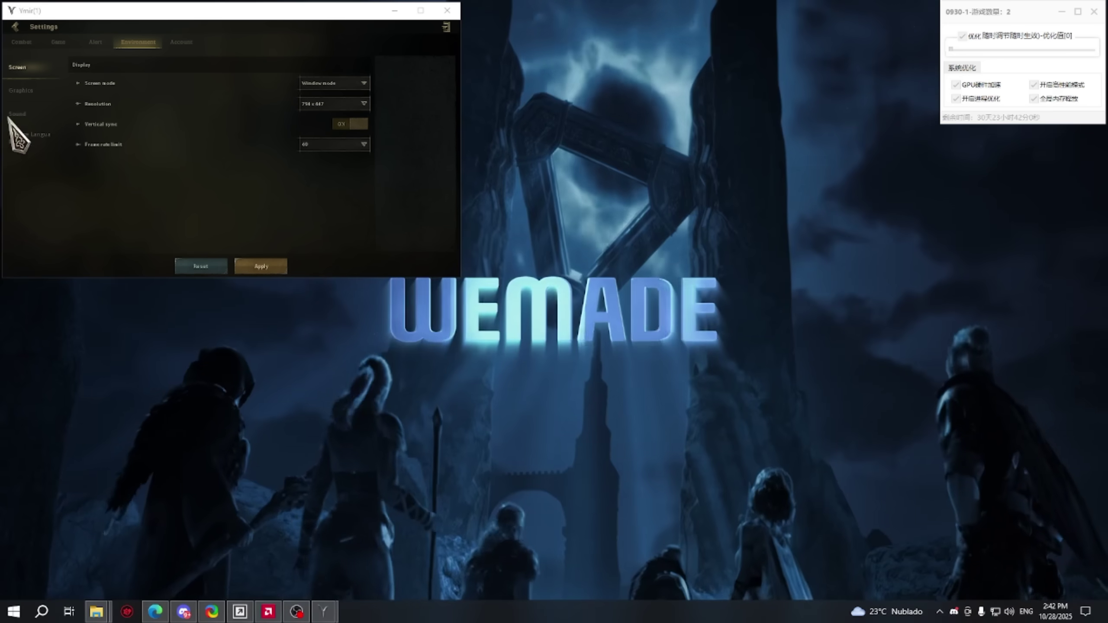
{"action": "left_click", "coordinate": [21, 90]}
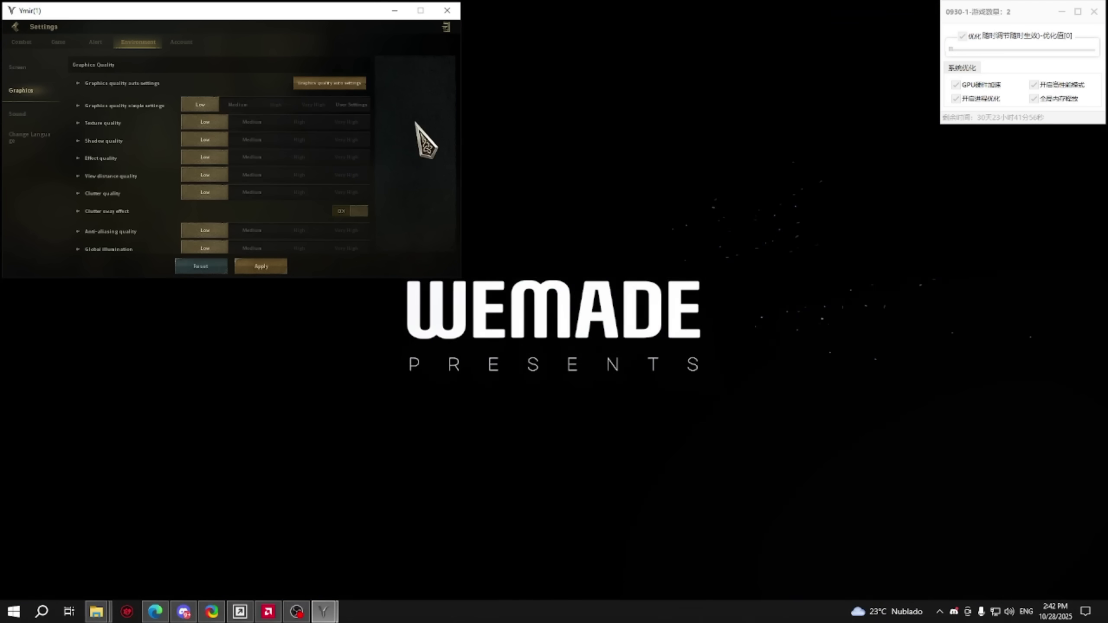
{"action": "scroll", "coordinate": [377, 231], "scroll_direction": "down", "scroll_amount": 1}
{"action": "left_click", "coordinate": [665, 170]}
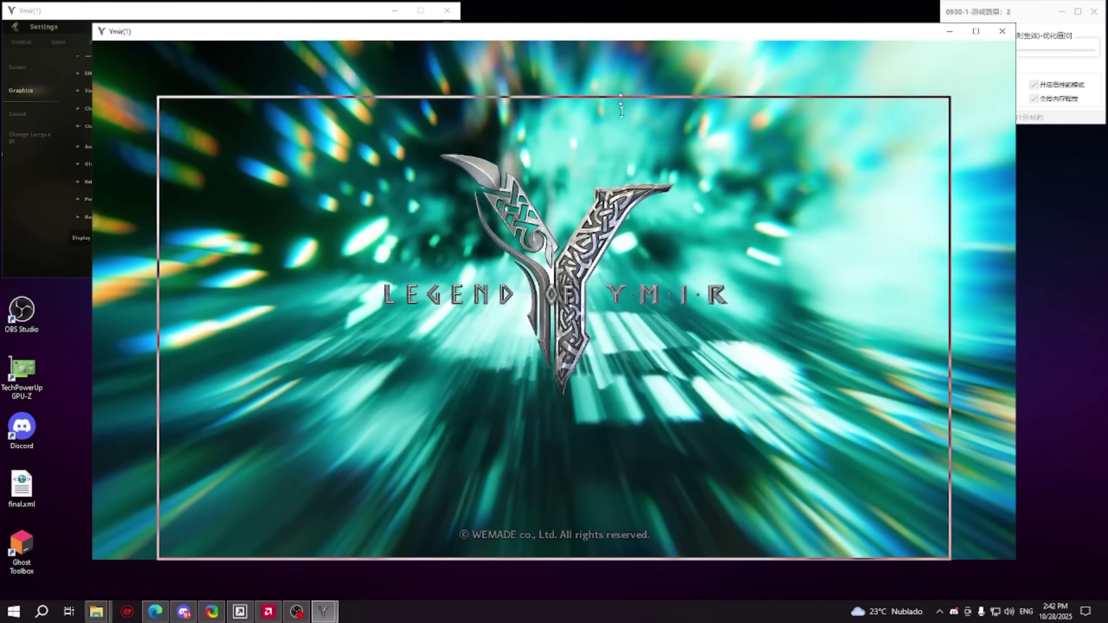
- Stack the reduced second game window above the first one and open Settings in the second client
{"action": "left_click_drag", "start_coordinate": [607, 294], "coordinate": [720, 13]}
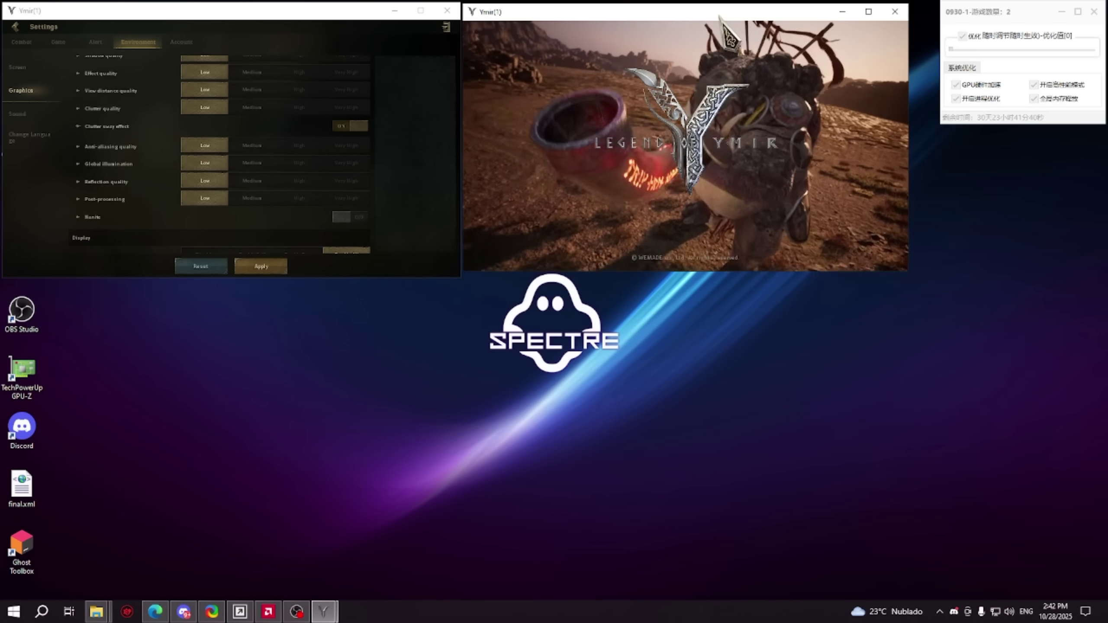
{"action": "left_click_drag", "start_coordinate": [235, 13], "coordinate": [700, 291]}
{"action": "left_click", "coordinate": [897, 32]}
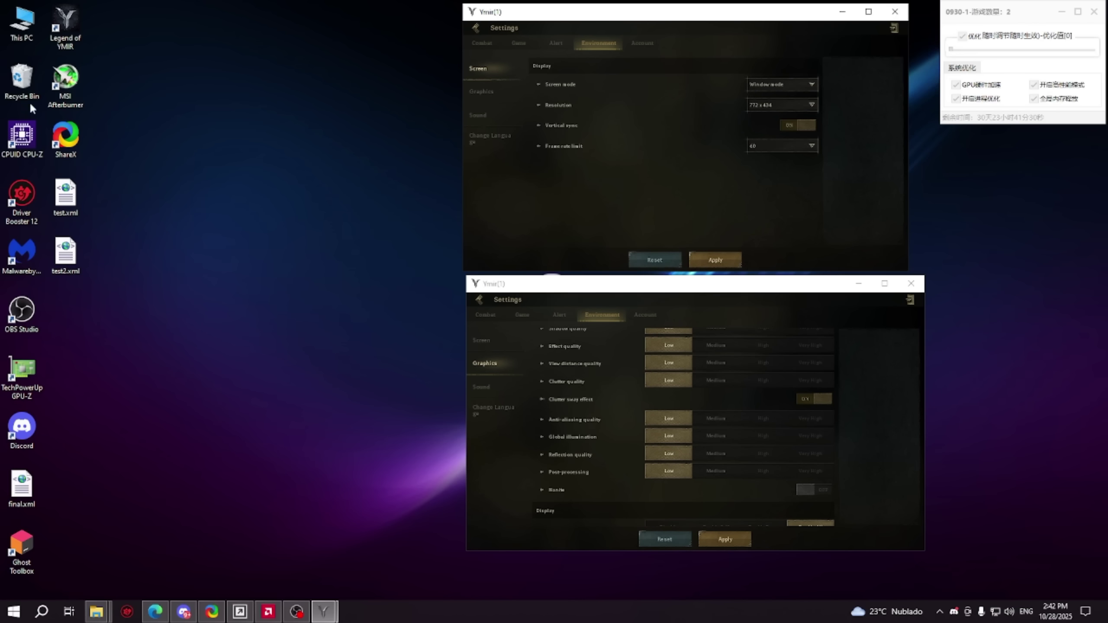
- Reopen the Legend of YMIR launcher and open Task Manager with its GPU usage column in view
{"action": "right_click", "coordinate": [68, 23]}
{"action": "left_click", "coordinate": [249, 82]}
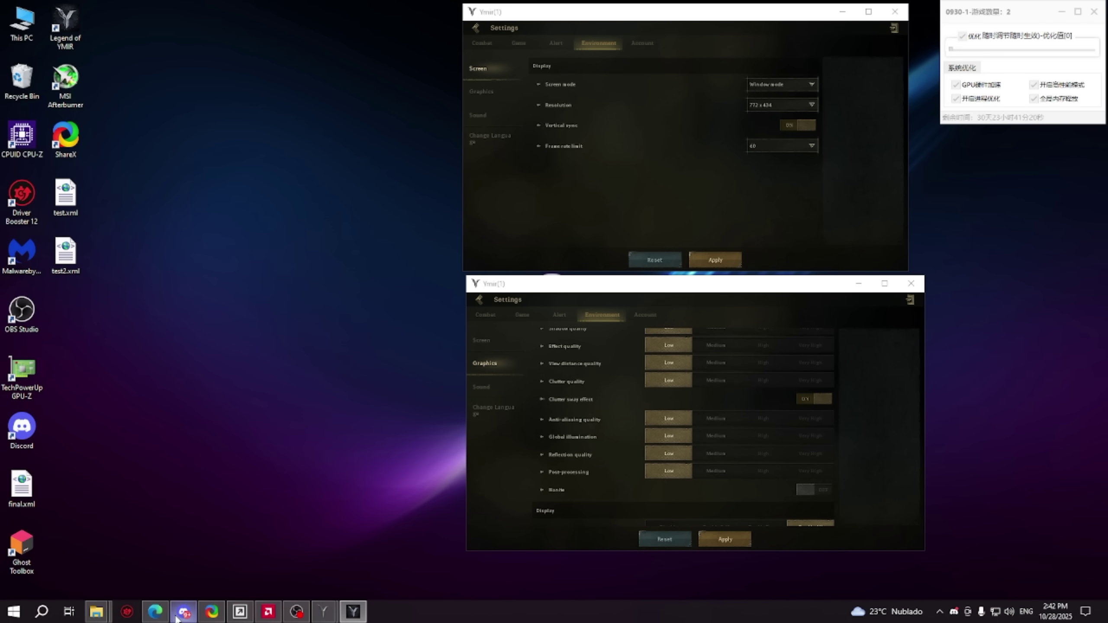
{"action": "left_click", "coordinate": [6, 619]}
{"action": "key", "text": "Return"}
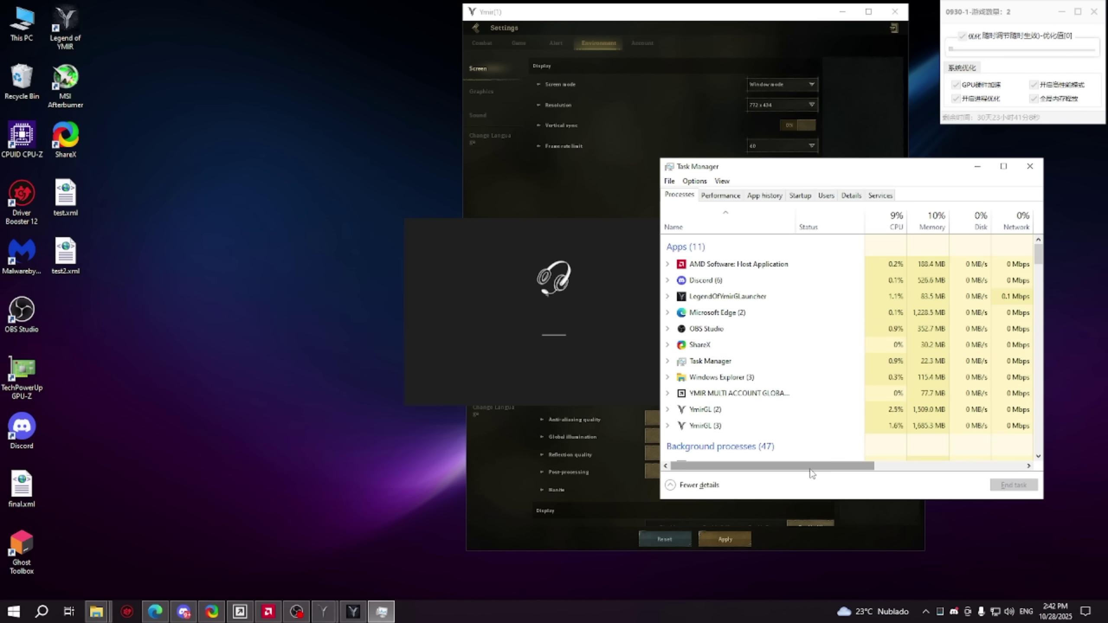
{"action": "left_click_drag", "start_coordinate": [811, 469], "coordinate": [831, 463]}
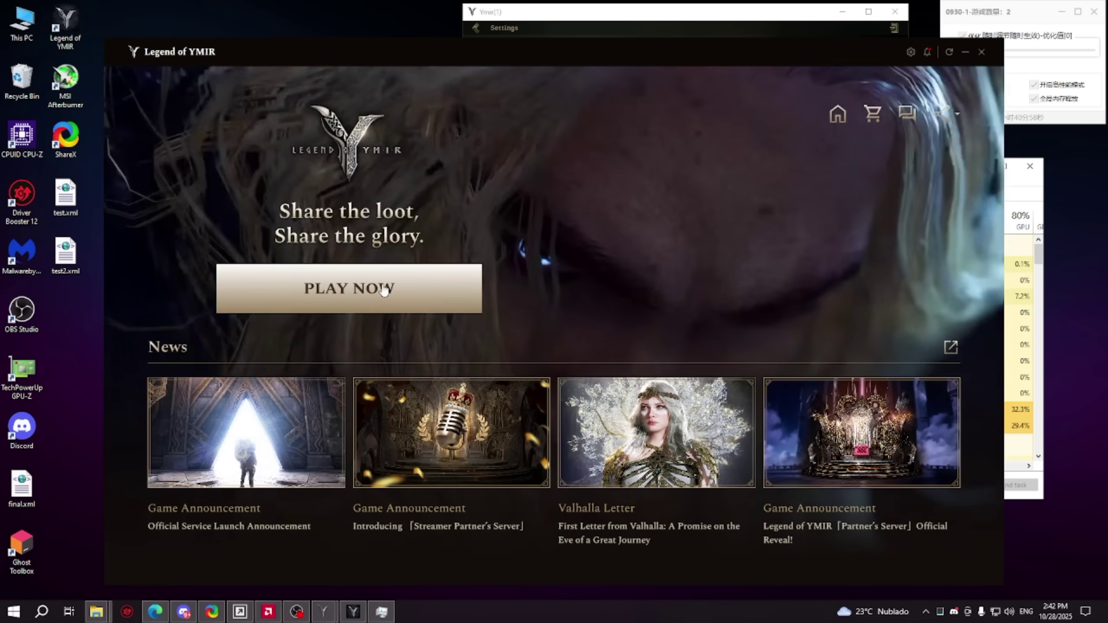
- Start a third game client and sort the Task Manager processes by GPU usage, minimizing both the launcher and Task Manager
{"action": "left_click", "coordinate": [383, 289]}
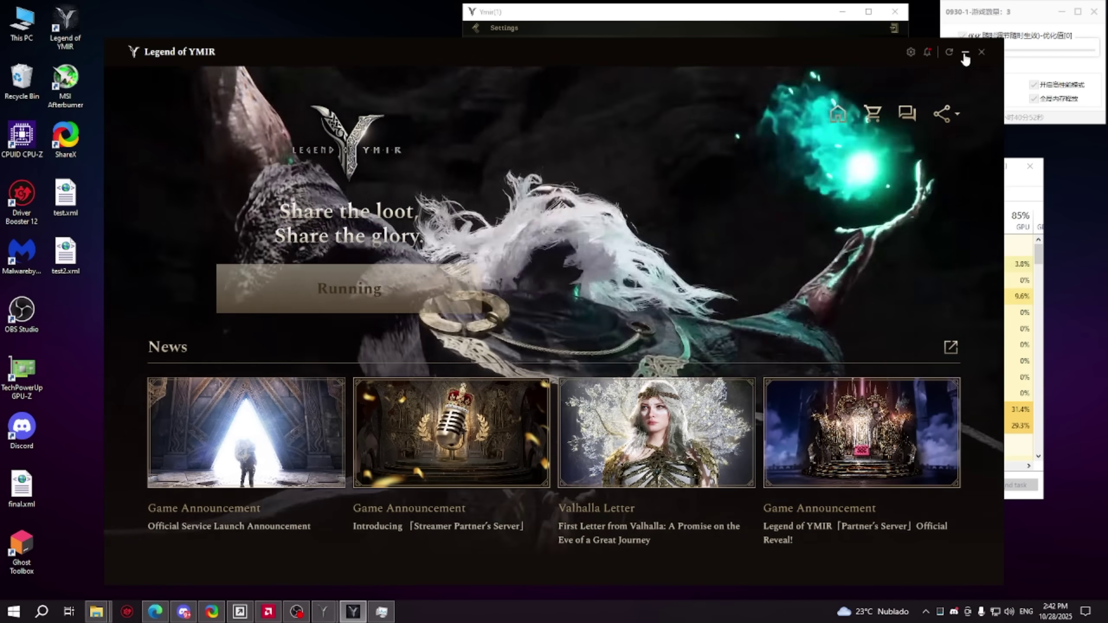
{"action": "left_click", "coordinate": [965, 53]}
{"action": "left_click_drag", "start_coordinate": [861, 468], "coordinate": [928, 458]}
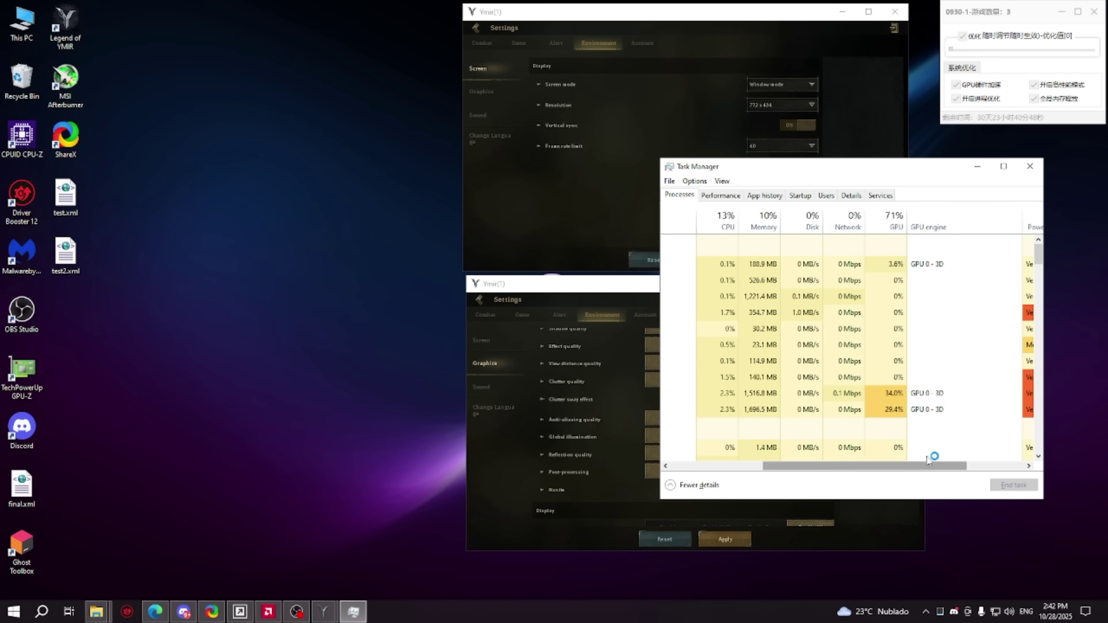
{"action": "left_click", "coordinate": [888, 222]}
{"action": "left_click_drag", "start_coordinate": [838, 468], "coordinate": [746, 466]}
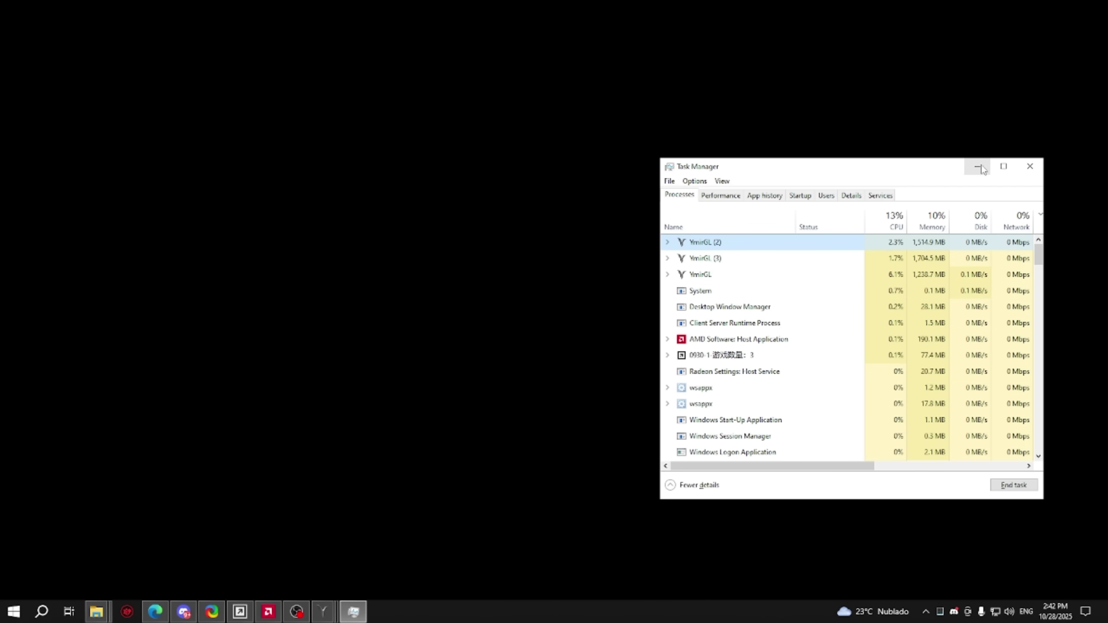
{"action": "left_click", "coordinate": [979, 168]}
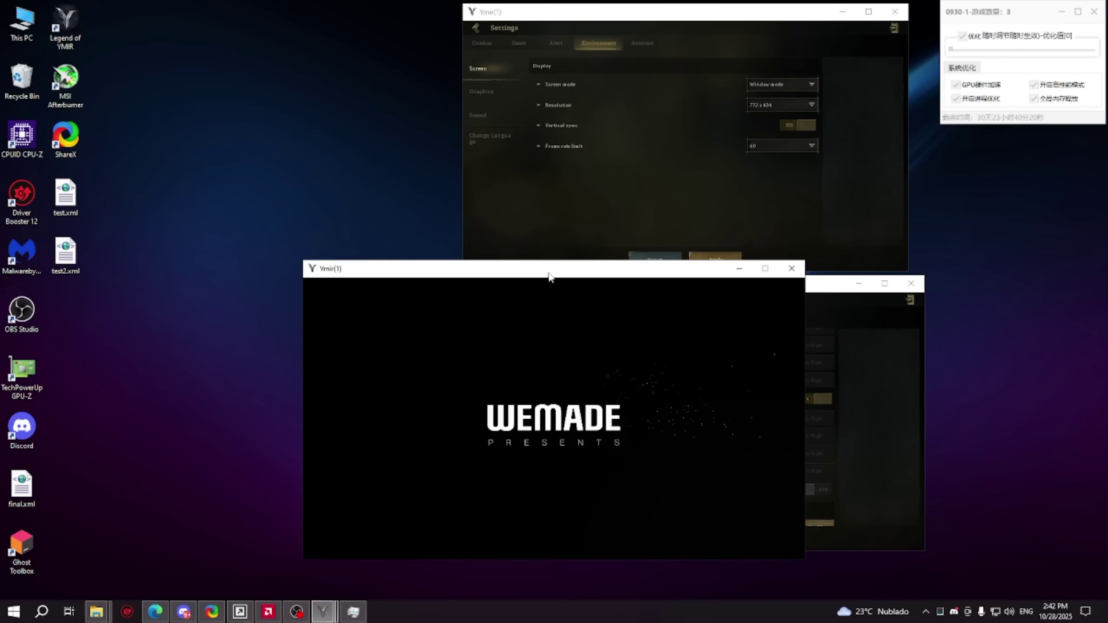
- Move the third game window over beside the other two and close its event notices
{"action": "left_click_drag", "start_coordinate": [549, 269], "coordinate": [656, 127]}
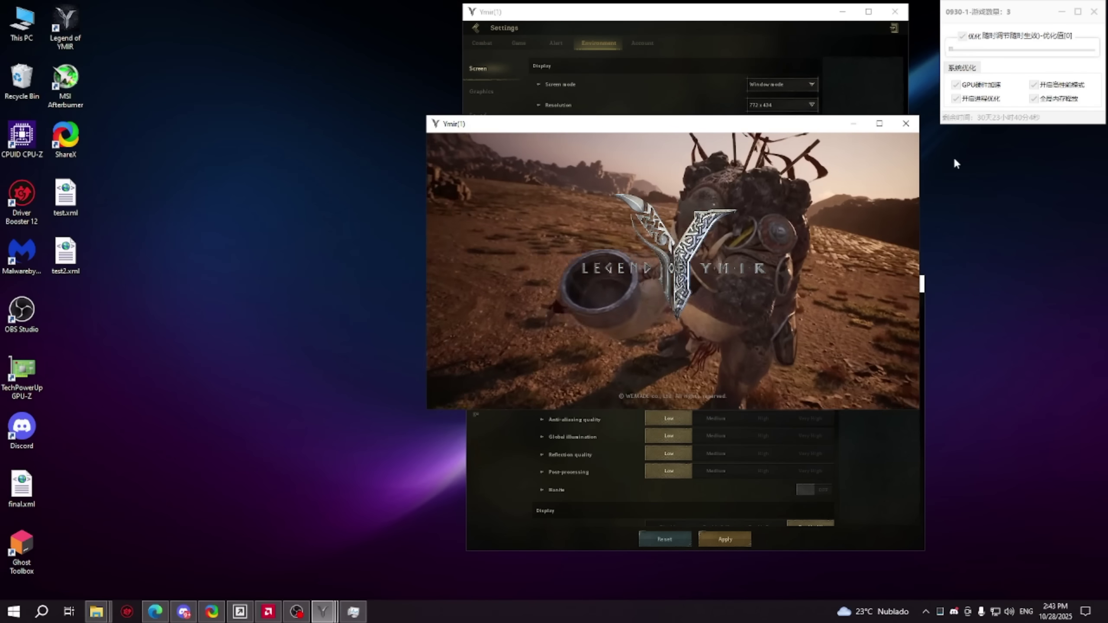
{"action": "left_click_drag", "start_coordinate": [688, 119], "coordinate": [419, 107]}
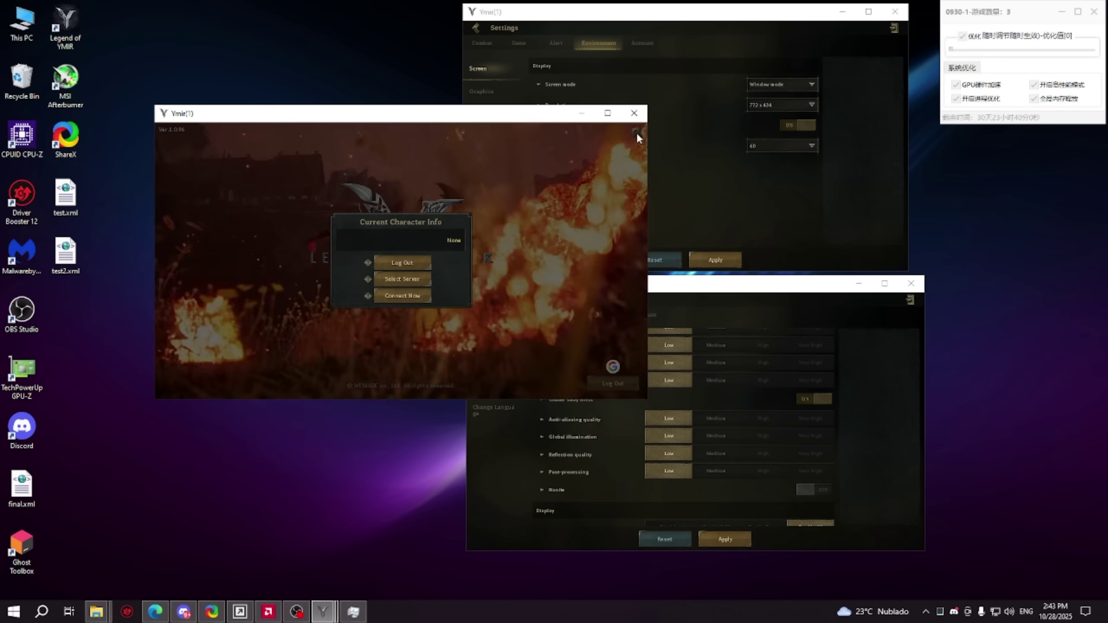
{"action": "left_click", "coordinate": [556, 335]}
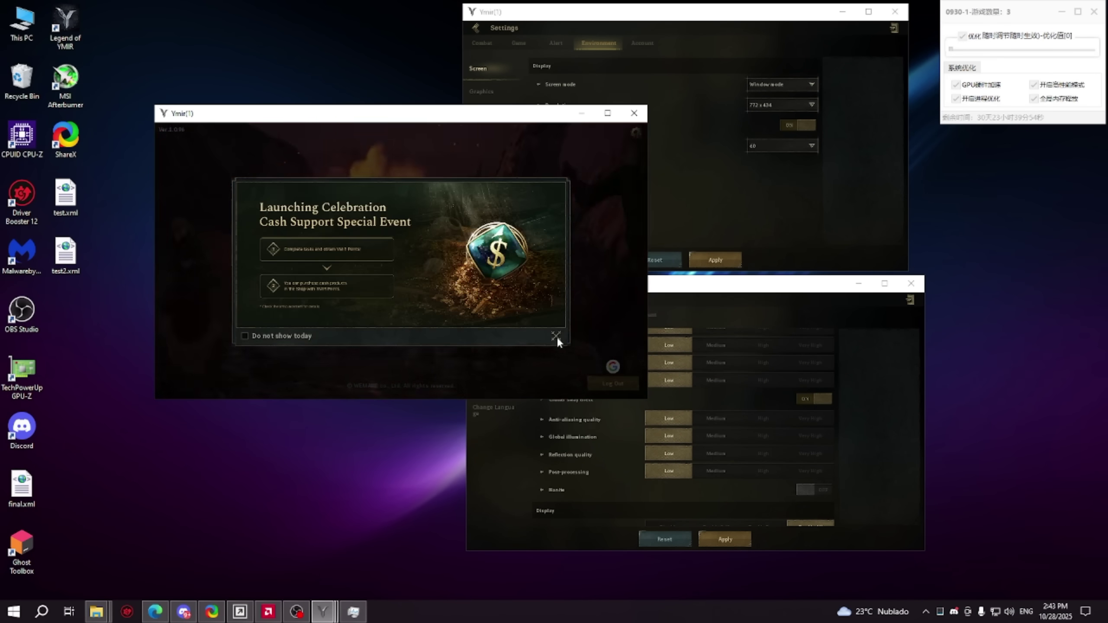
{"action": "left_click", "coordinate": [556, 335]}
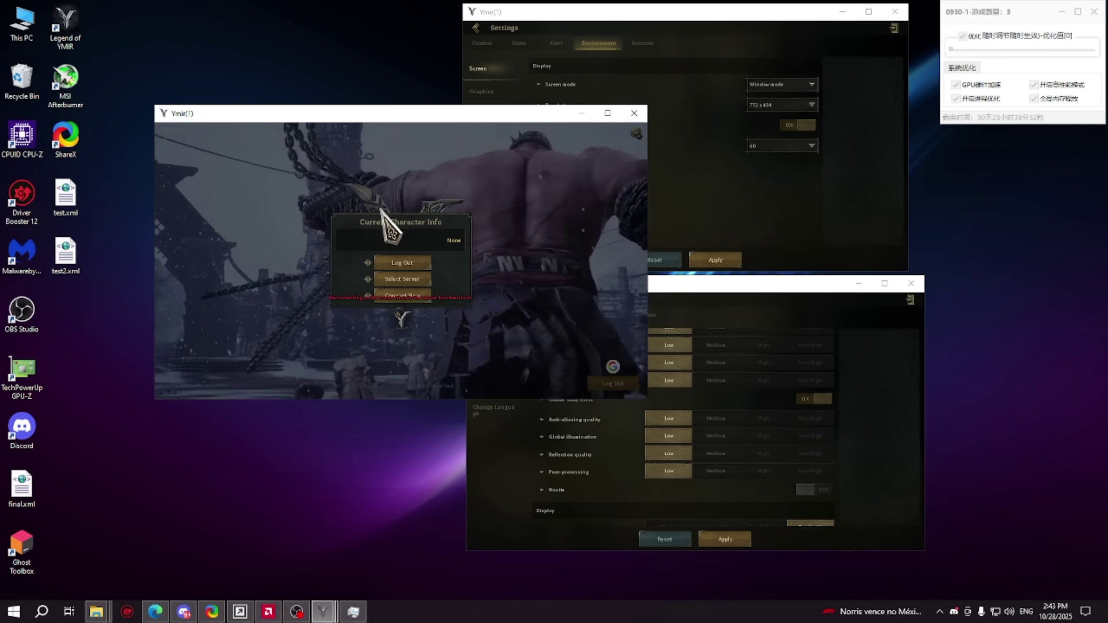
- Open the Legend of YMIR launcher again and move the third game window to the top edge of the desktop
{"action": "right_click", "coordinate": [382, 34]}
{"action": "left_click", "coordinate": [419, 83]}
{"action": "right_click", "coordinate": [68, 22]}
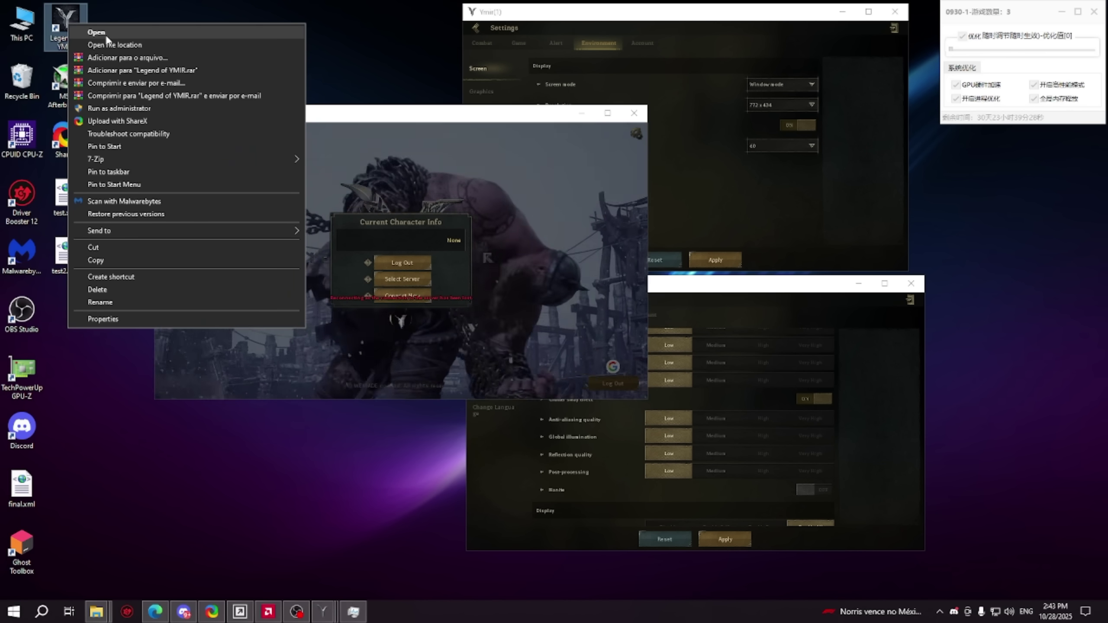
{"action": "left_click", "coordinate": [106, 35]}
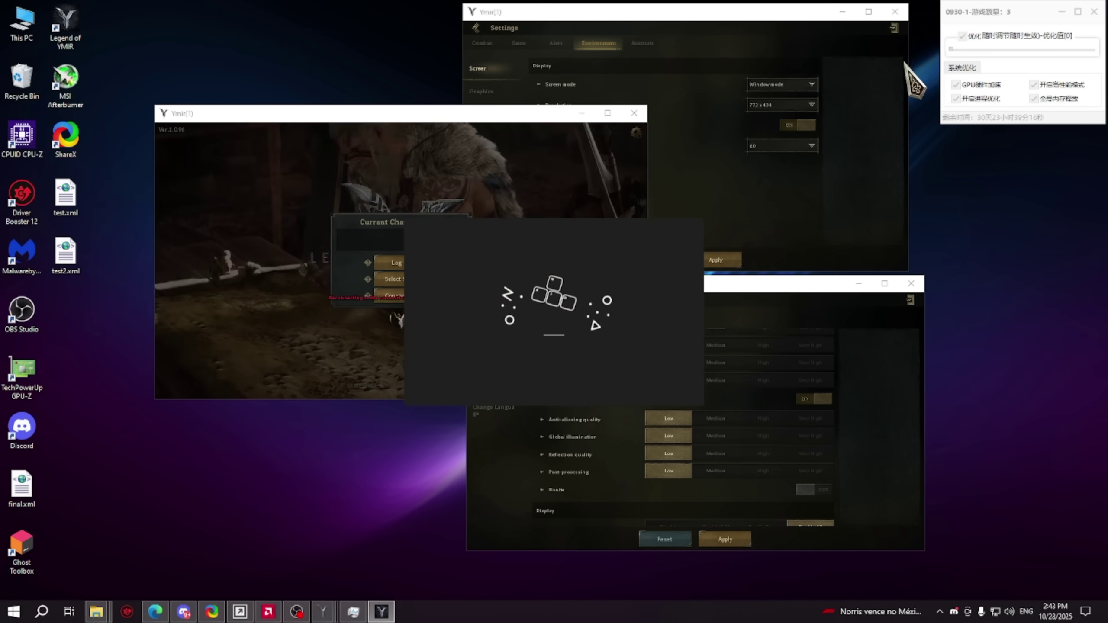
{"action": "right_click", "coordinate": [1015, 216]}
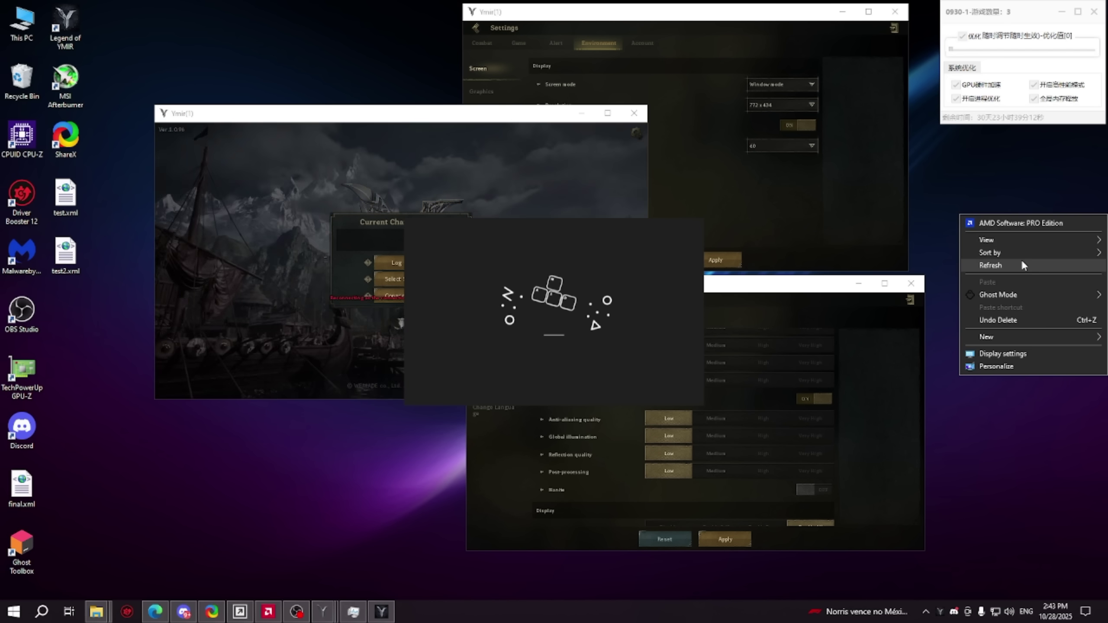
{"action": "left_click_drag", "start_coordinate": [533, 113], "coordinate": [491, 20]}
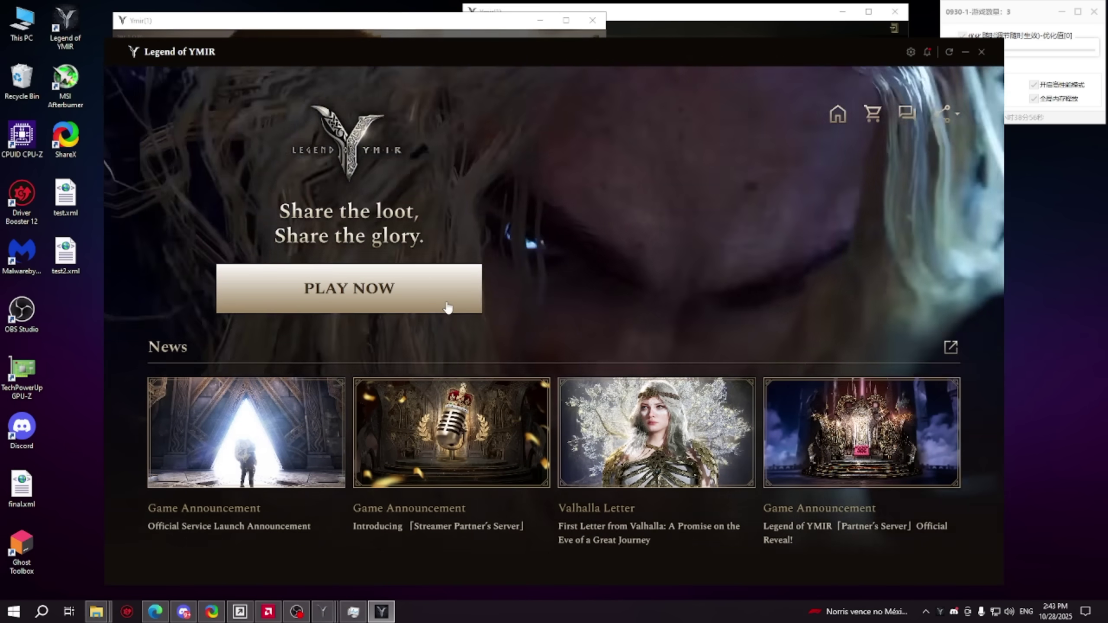
- Start a fourth game client and shift the client showing its screen settings slightly to the right
{"action": "left_click", "coordinate": [448, 308]}
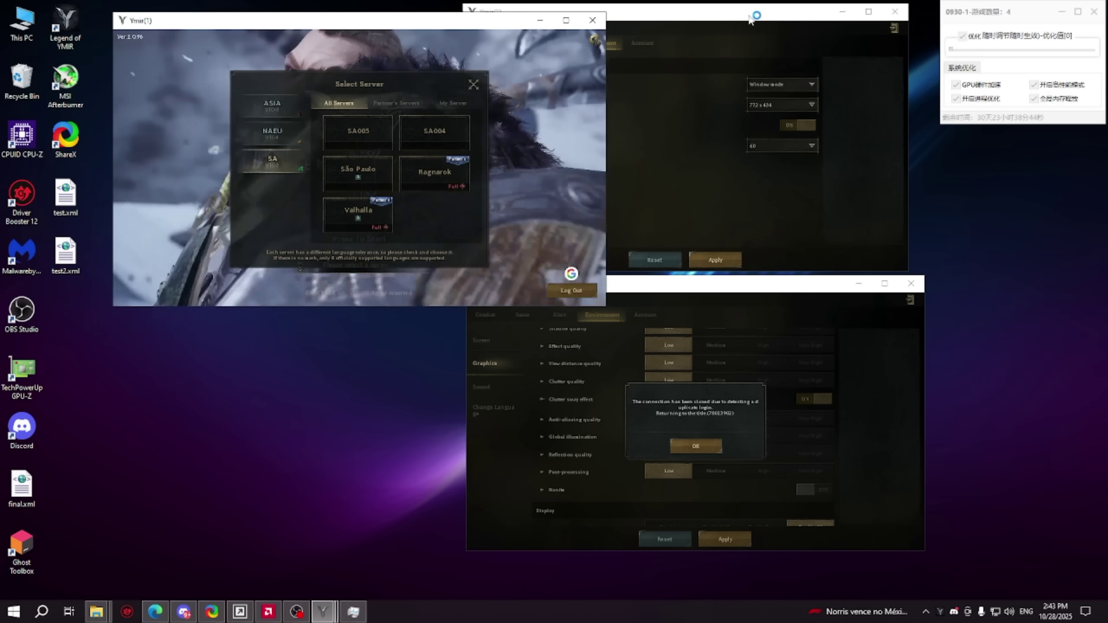
{"action": "left_click_drag", "start_coordinate": [751, 18], "coordinate": [782, 18]}
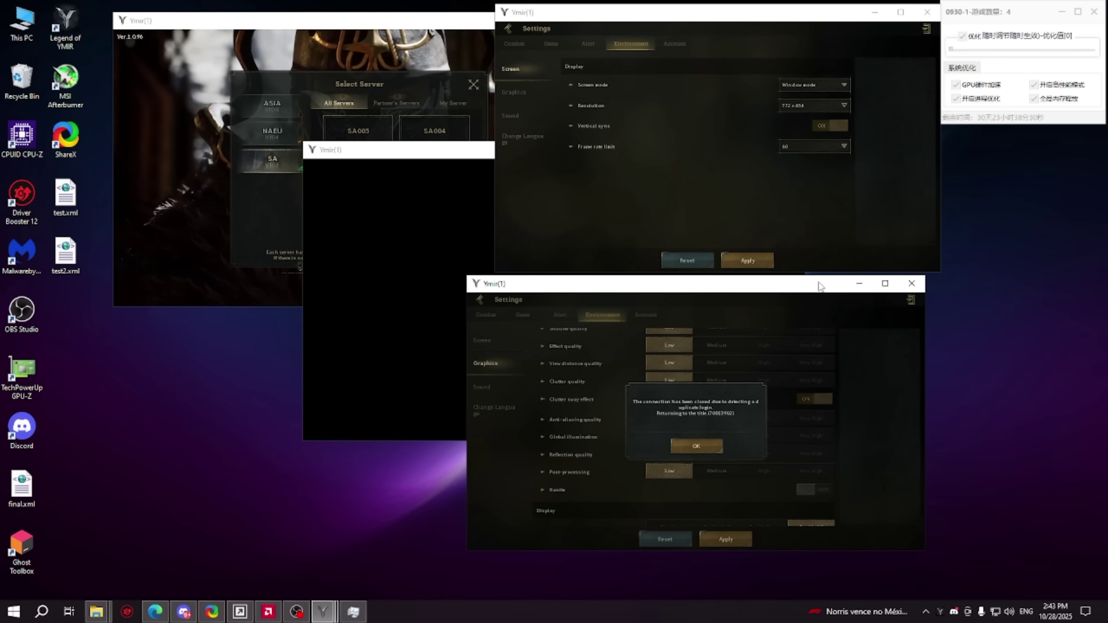
- Leave the settings screens of the two clients on the right and try Google sign-in in the lower one, closing its account page
{"action": "left_click", "coordinate": [912, 301]}
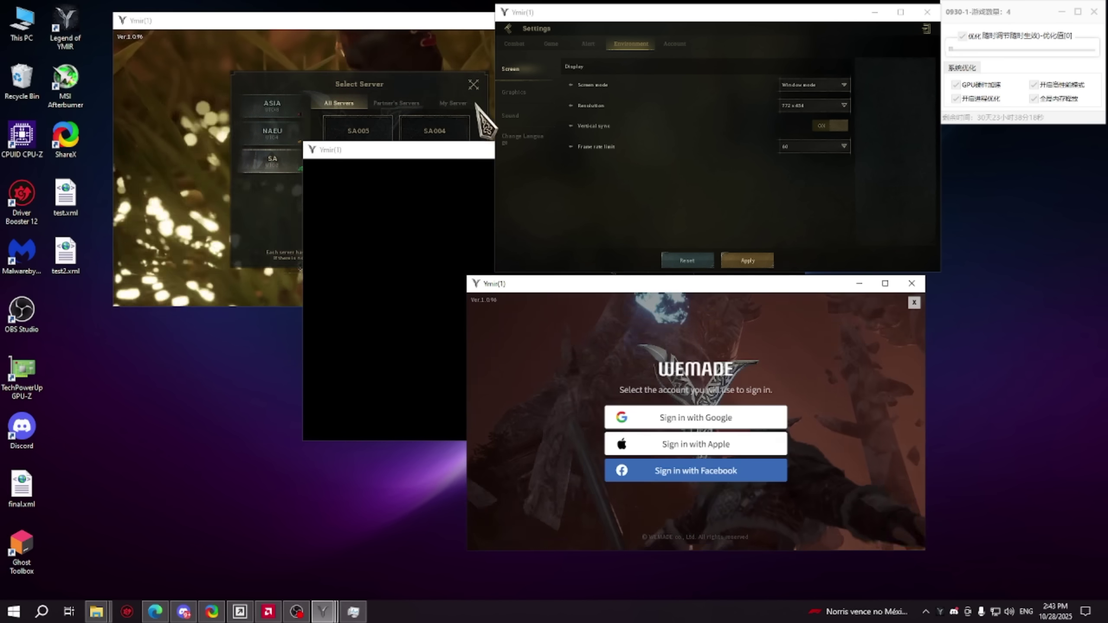
{"action": "left_click", "coordinate": [690, 419]}
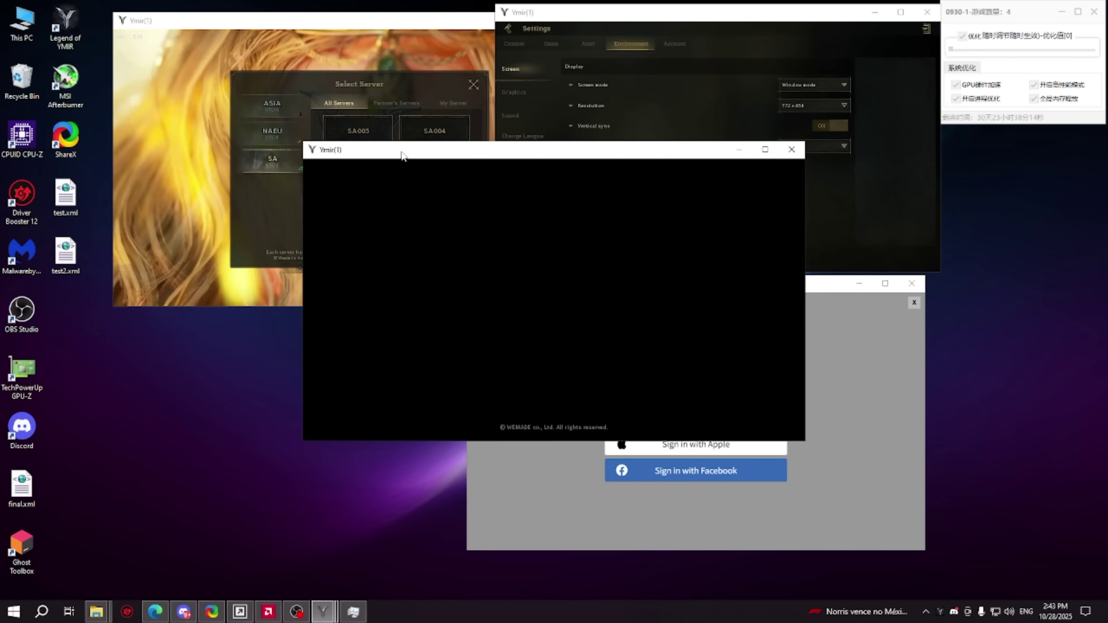
{"action": "left_click", "coordinate": [927, 29]}
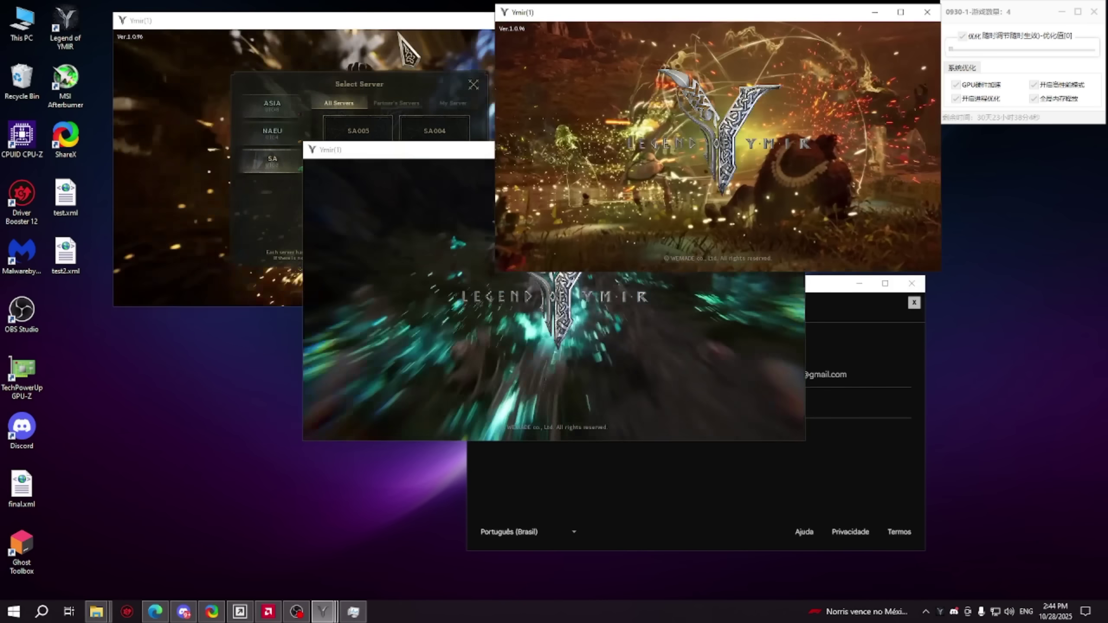
{"action": "left_click", "coordinate": [491, 110]}
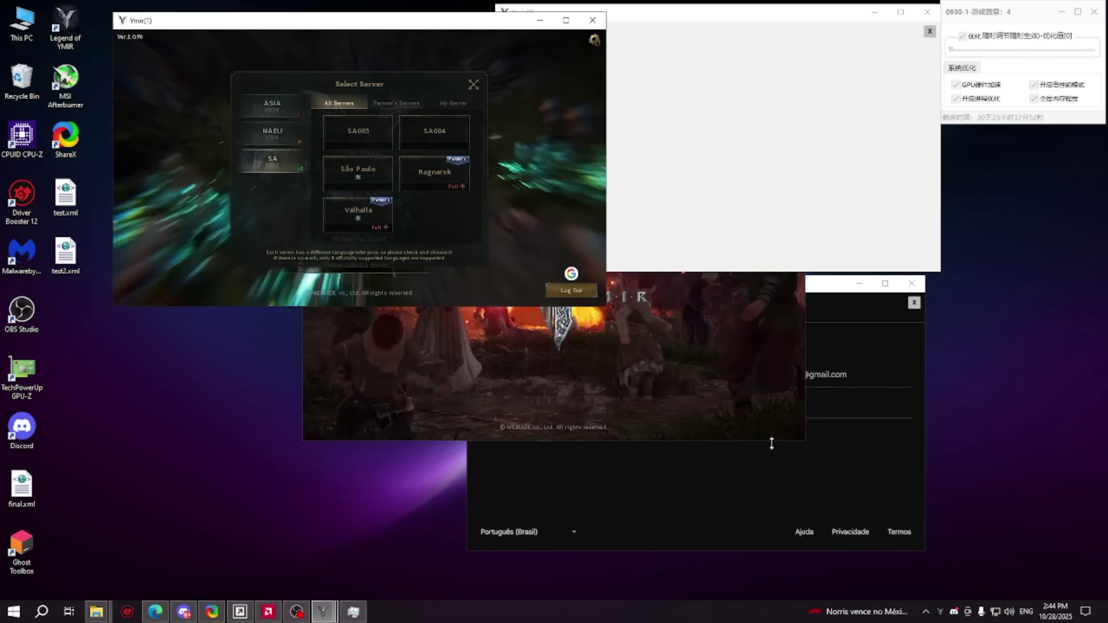
{"action": "left_click", "coordinate": [915, 304]}
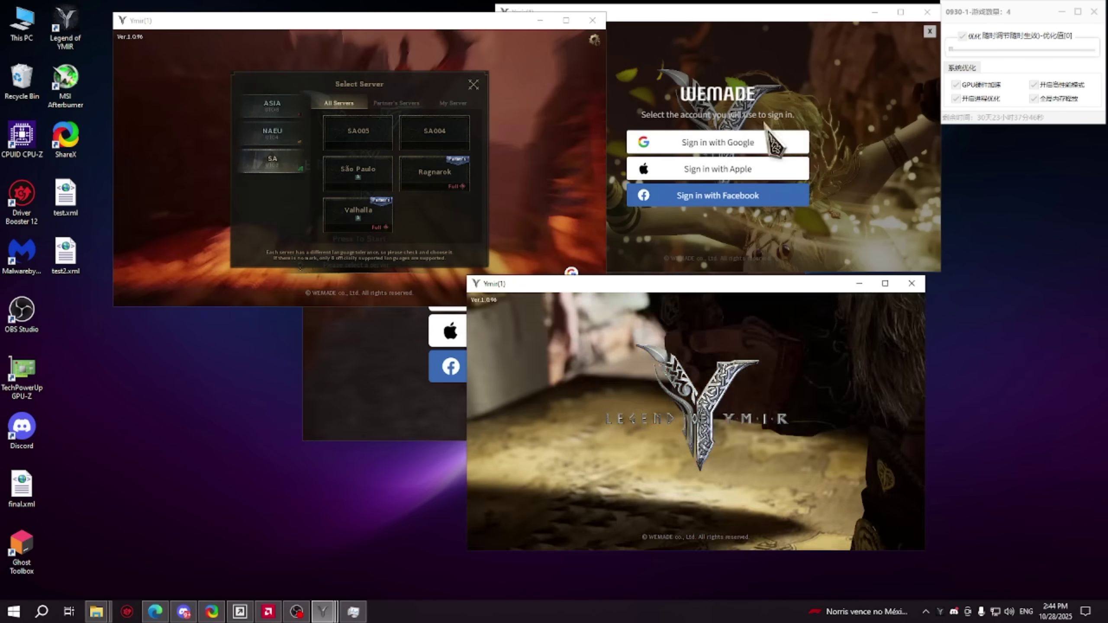
- Arrange the four client windows in two rows of two and close the first client's server list
{"action": "left_click", "coordinate": [300, 413]}
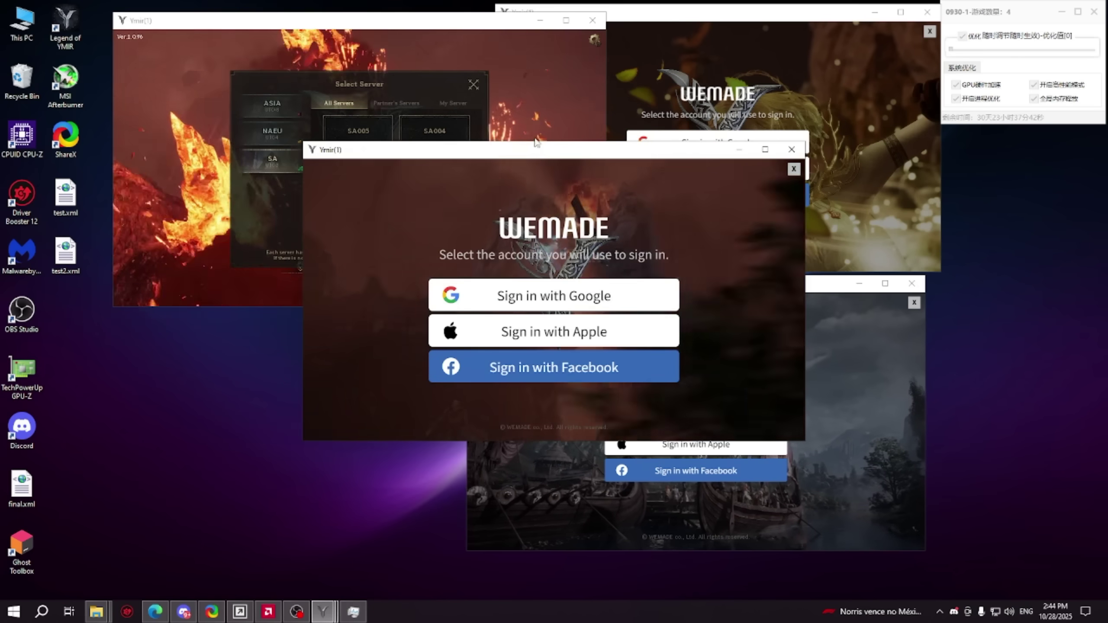
{"action": "left_click_drag", "start_coordinate": [534, 148], "coordinate": [300, 267]}
{"action": "left_click_drag", "start_coordinate": [726, 289], "coordinate": [879, 309]}
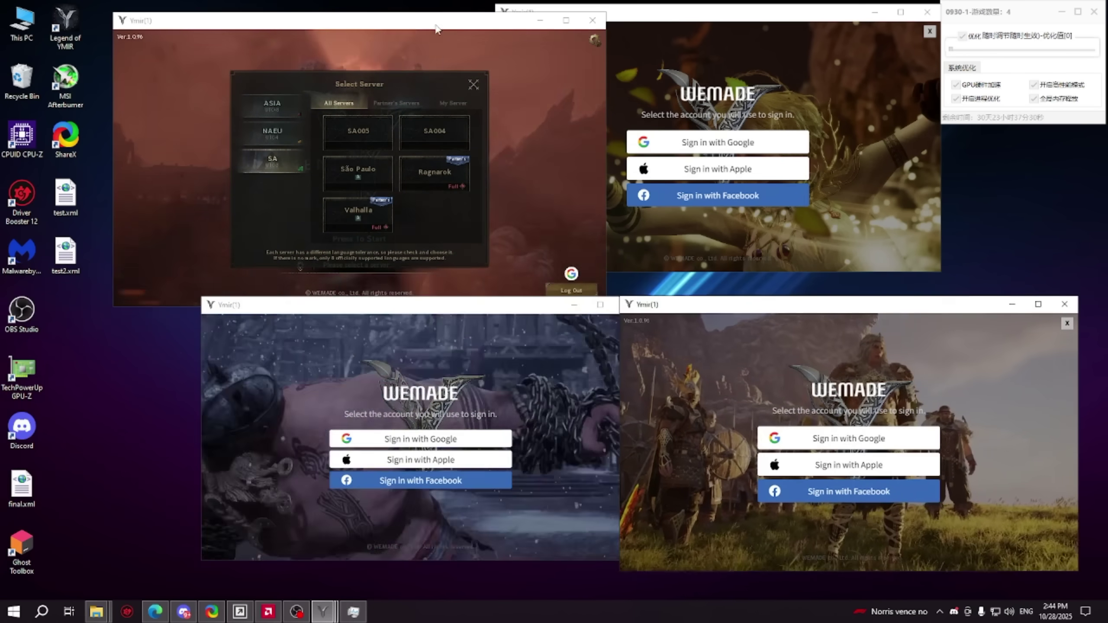
{"action": "mouse_move", "coordinate": [442, 21]}
{"action": "left_mouse_down"}
{"action": "mouse_move", "coordinate": [542, 22]}
{"action": "mouse_move", "coordinate": [449, 21]}
{"action": "left_mouse_up"}
{"action": "left_click_drag", "start_coordinate": [793, 19], "coordinate": [852, 84]}
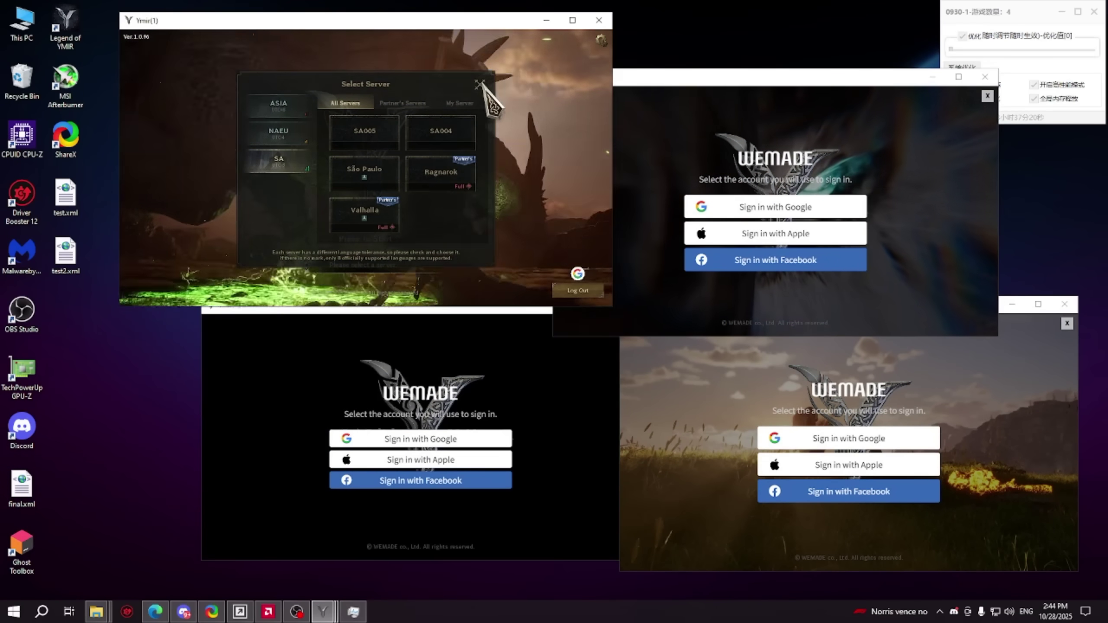
{"action": "left_click", "coordinate": [481, 84]}
{"action": "left_click", "coordinate": [988, 96]}
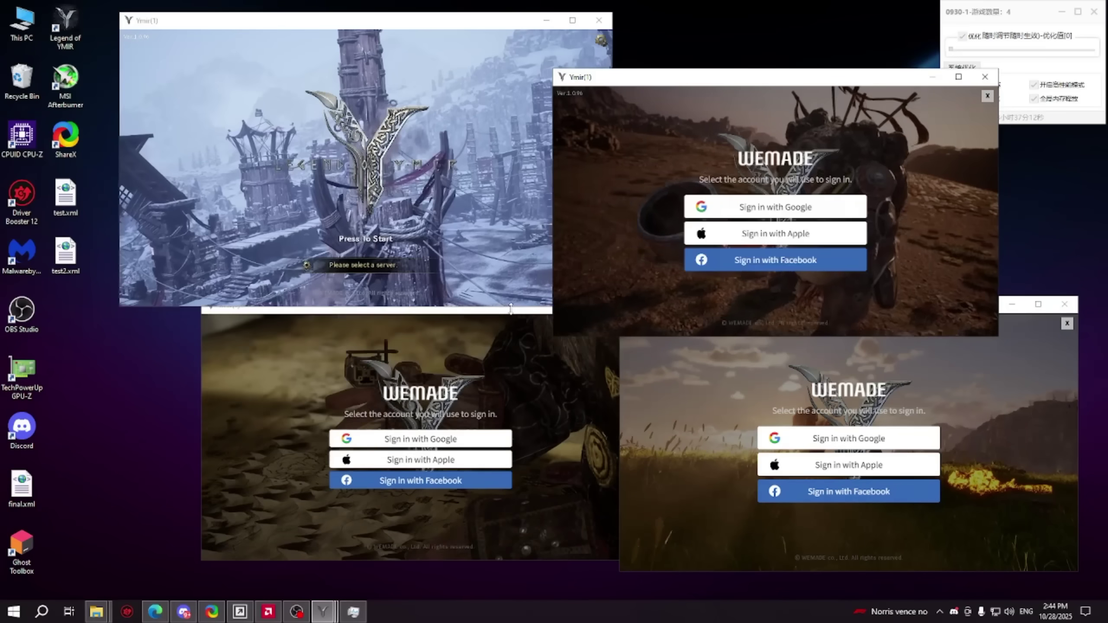
- Open the Legend of YMIR launcher again from its desktop shortcut and start a fifth game client
{"action": "right_click", "coordinate": [72, 27]}
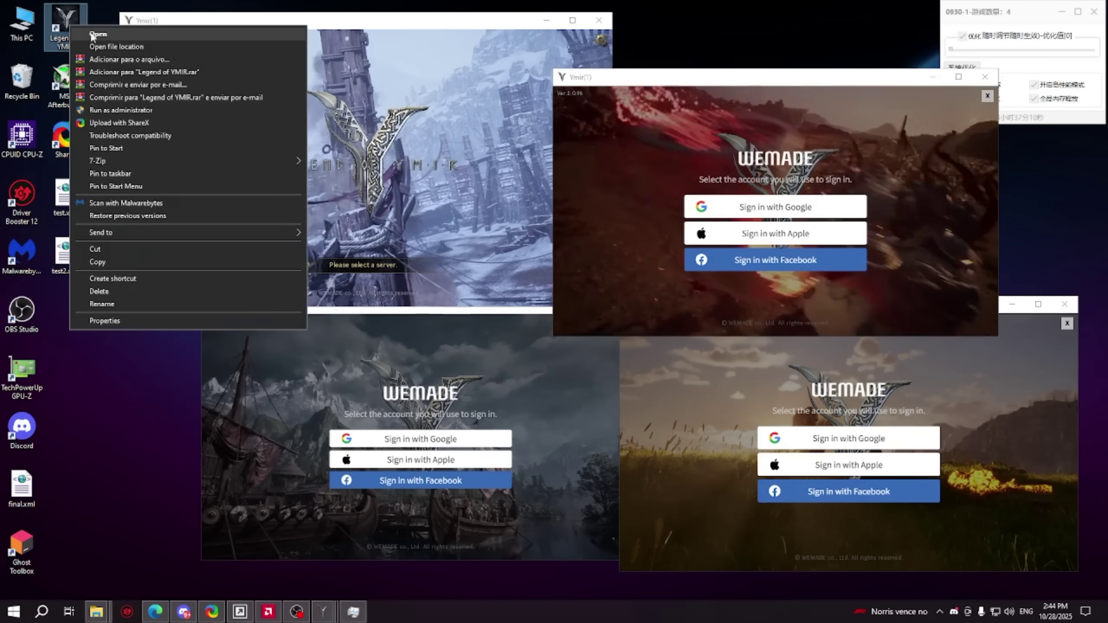
{"action": "left_click", "coordinate": [230, 74]}
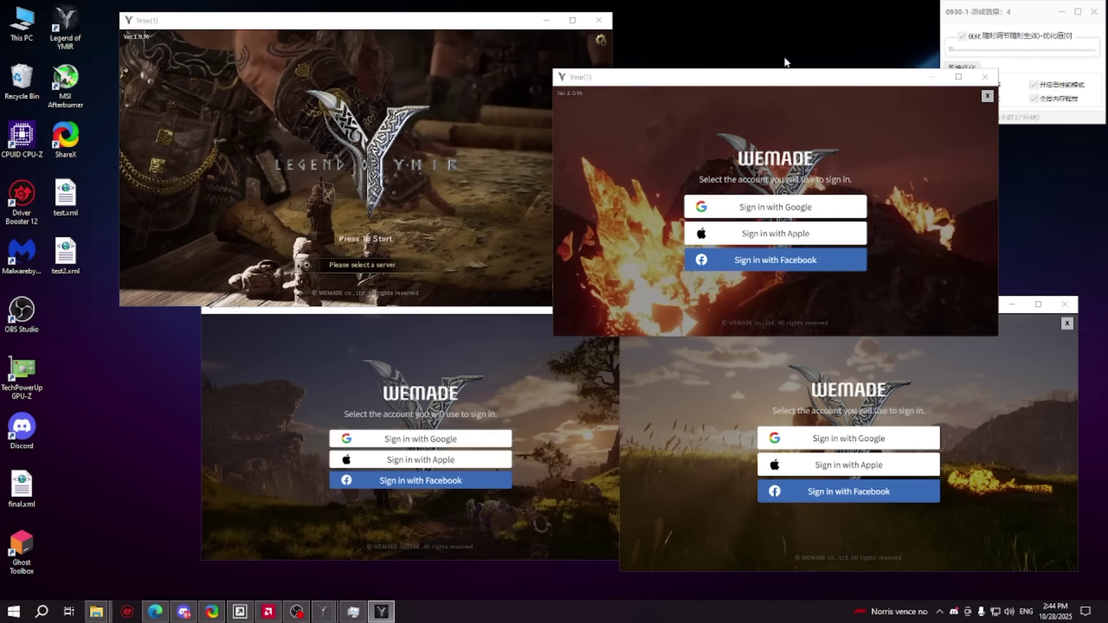
{"action": "right_click", "coordinate": [775, 43]}
{"action": "left_click", "coordinate": [830, 91]}
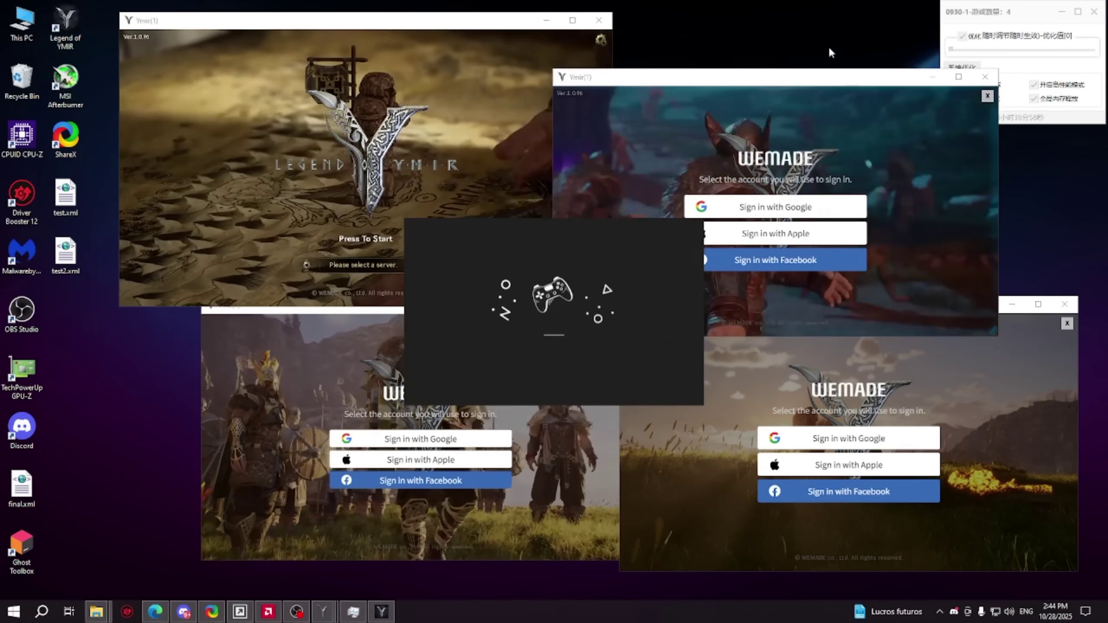
{"action": "right_click", "coordinate": [102, 348]}
{"action": "left_click", "coordinate": [120, 397]}
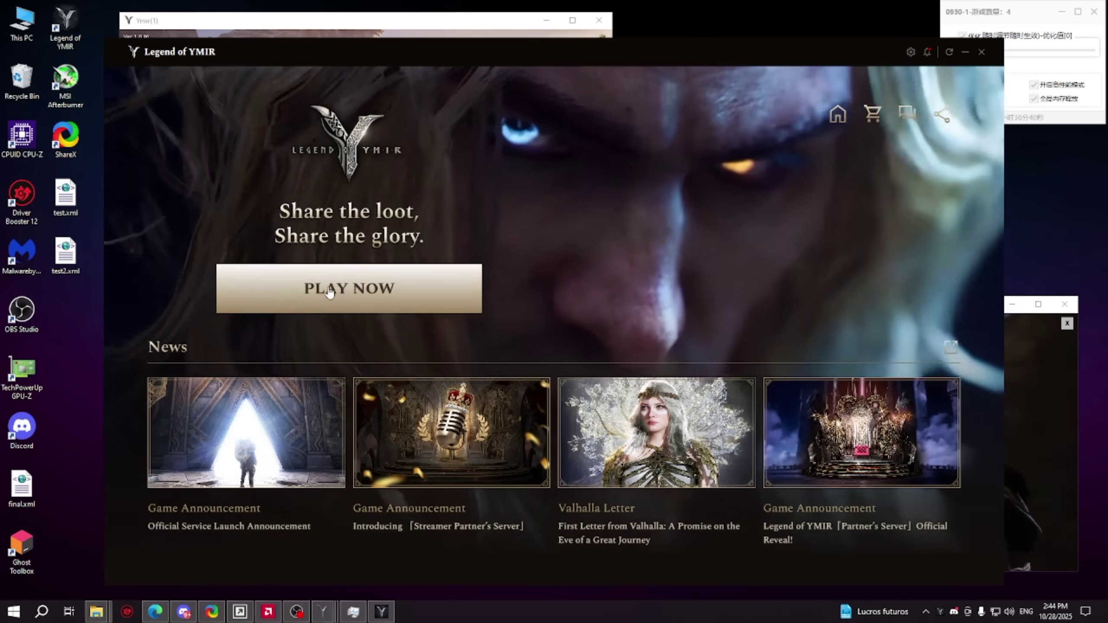
{"action": "left_click", "coordinate": [329, 292]}
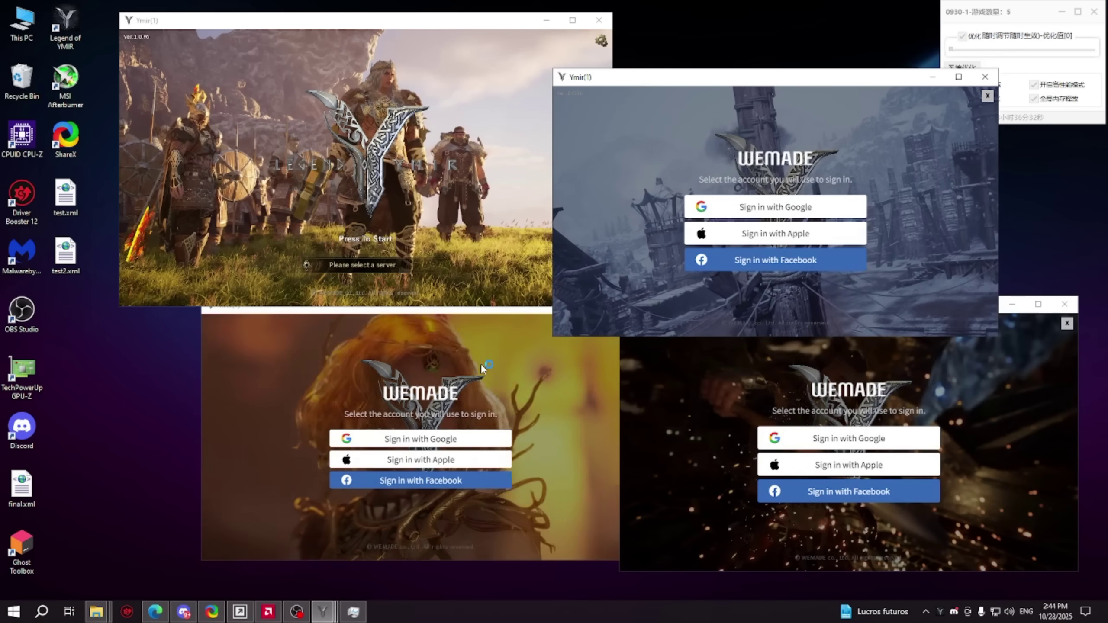
{"action": "right_click", "coordinate": [805, 4]}
{"action": "left_click", "coordinate": [832, 54]}
{"action": "right_click", "coordinate": [809, 35]}
{"action": "left_click", "coordinate": [864, 78]}
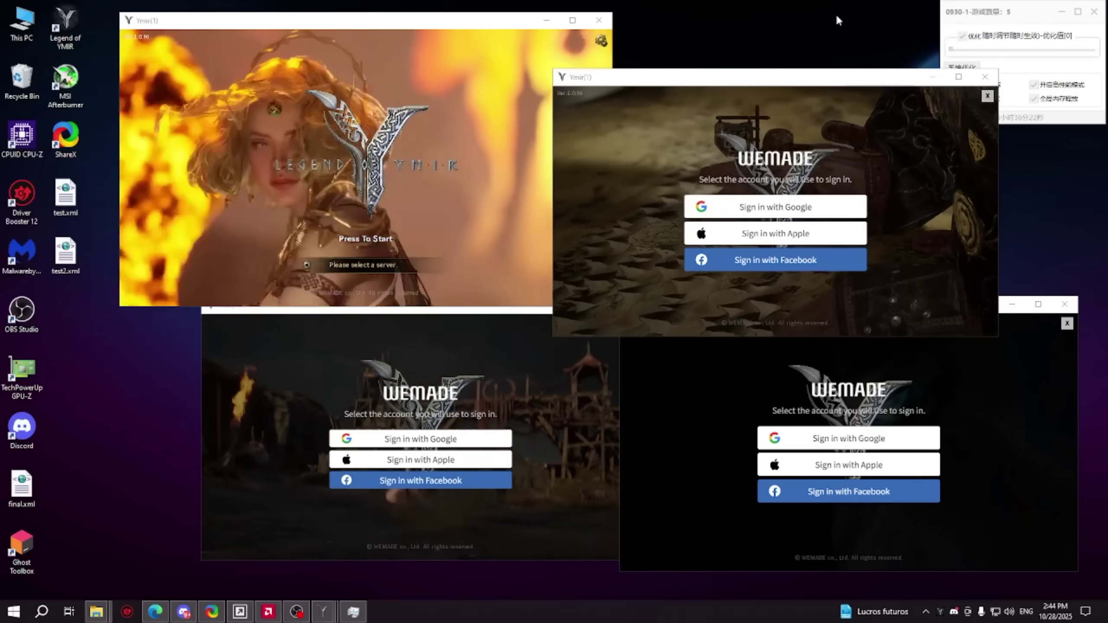
{"action": "right_click", "coordinate": [831, 9]}
{"action": "left_click", "coordinate": [881, 59]}
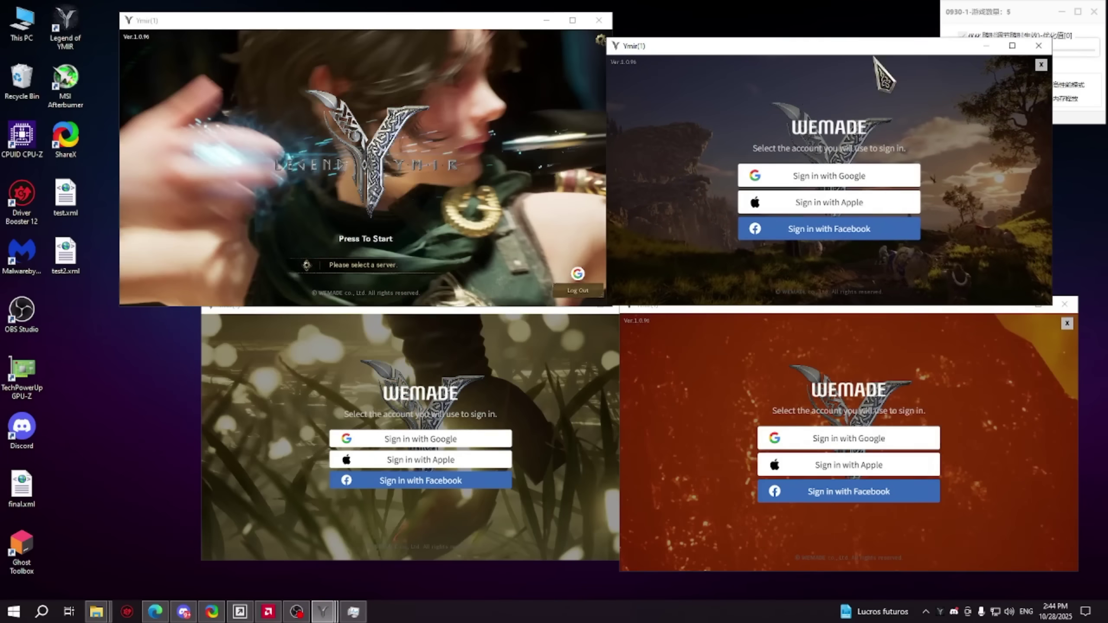
- Bring the fifth client to the front, move it lower on the desktop, and open the first client's settings
{"action": "mouse_move", "coordinate": [323, 611]}
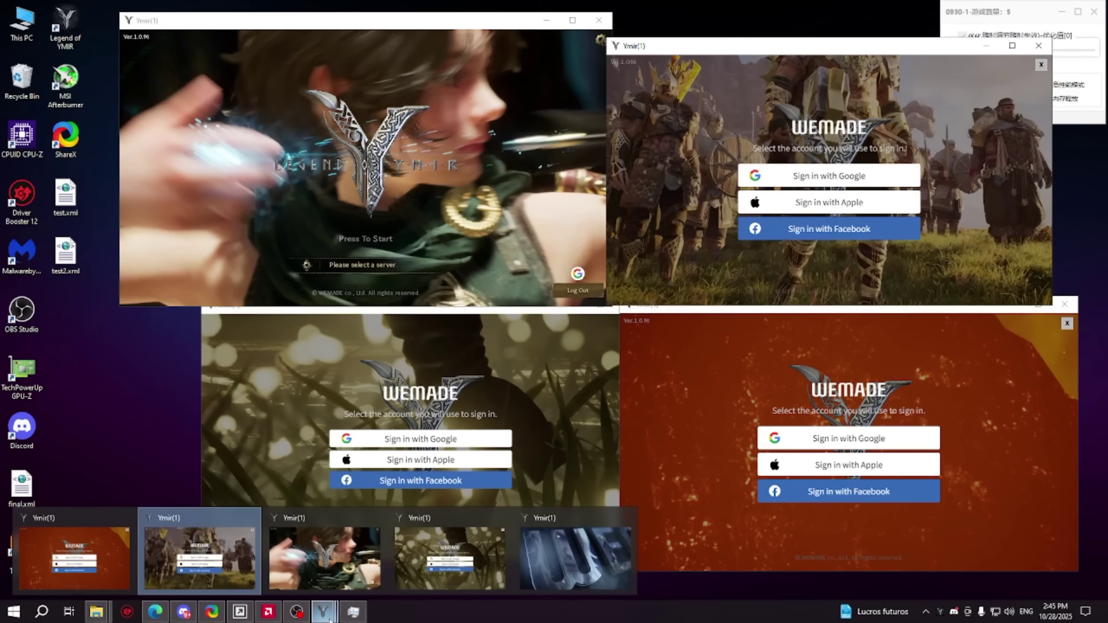
{"action": "left_click", "coordinate": [606, 534]}
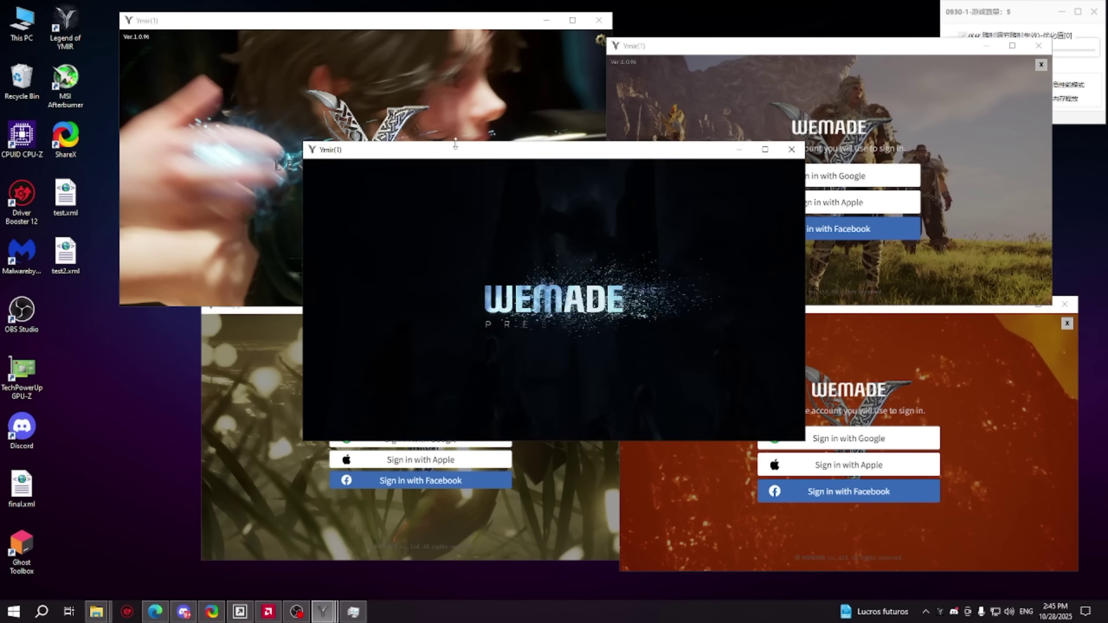
{"action": "left_click_drag", "start_coordinate": [455, 163], "coordinate": [444, 219]}
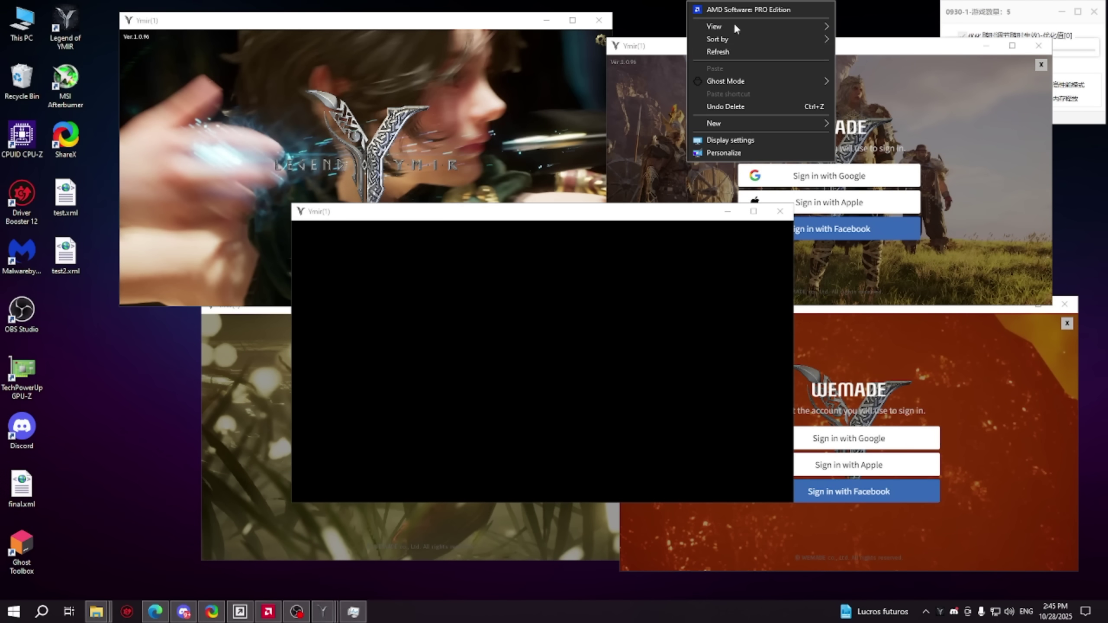
{"action": "left_click", "coordinate": [467, 20]}
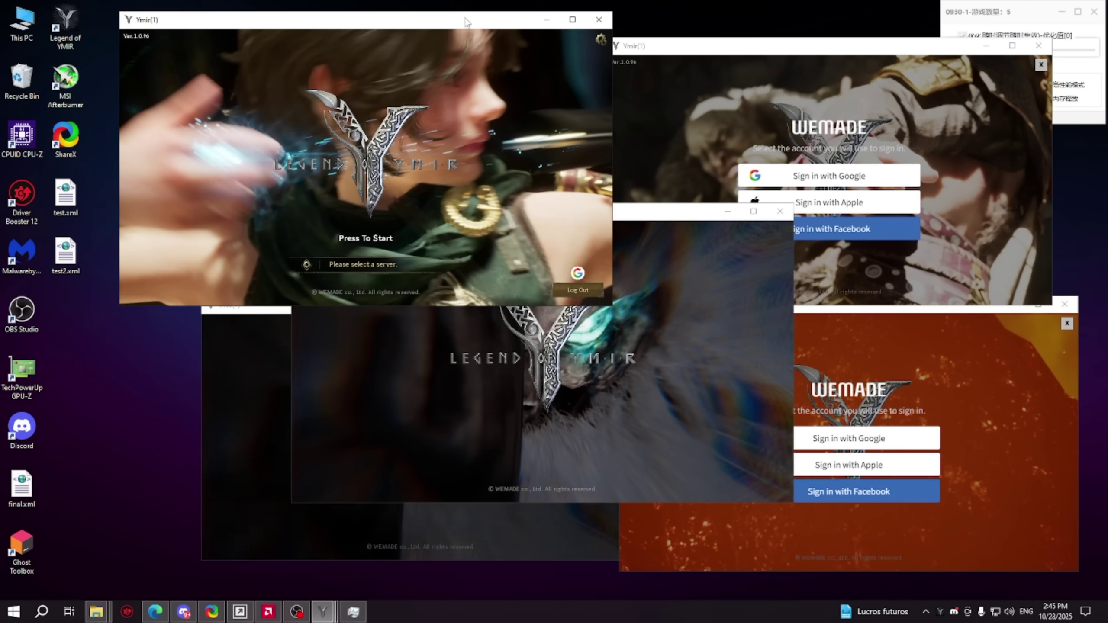
{"action": "left_click", "coordinate": [600, 37]}
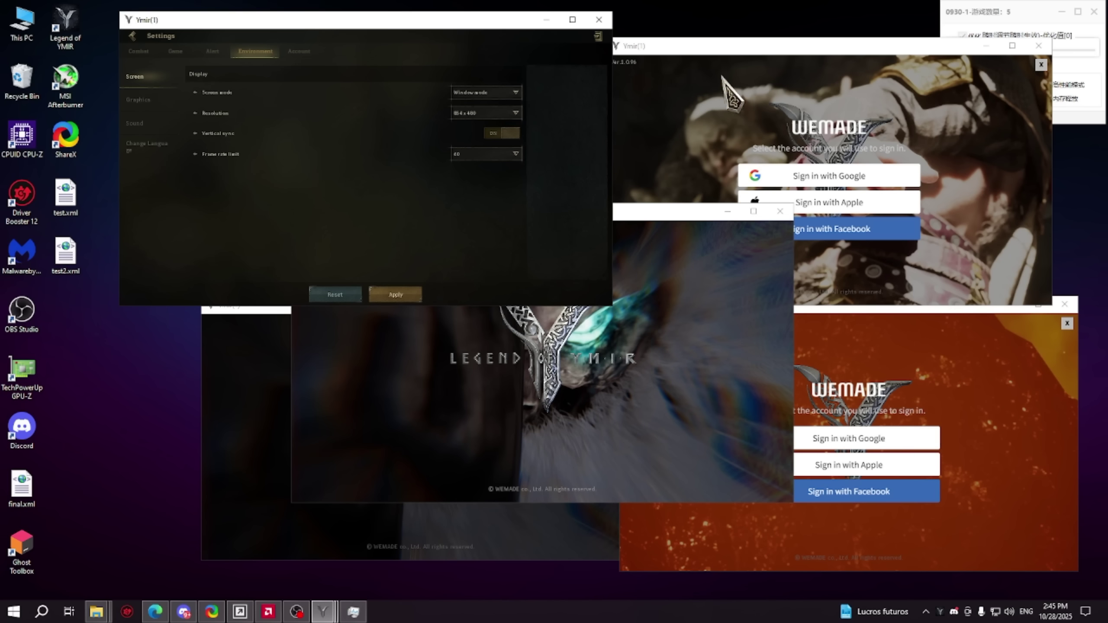
- Spread four client windows toward the desktop corners and bring the fifth one to the front in the center
{"action": "left_click_drag", "start_coordinate": [655, 215], "coordinate": [640, 189]}
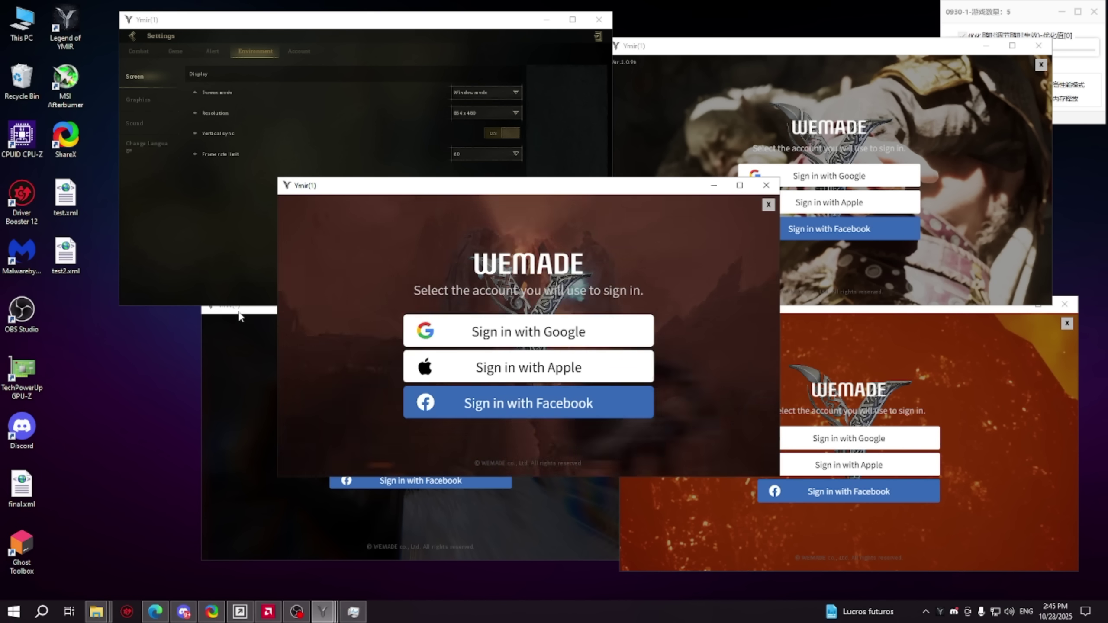
{"action": "left_click_drag", "start_coordinate": [239, 316], "coordinate": [67, 342]}
{"action": "left_click_drag", "start_coordinate": [252, 21], "coordinate": [153, 7]}
{"action": "left_click_drag", "start_coordinate": [690, 48], "coordinate": [732, 12]}
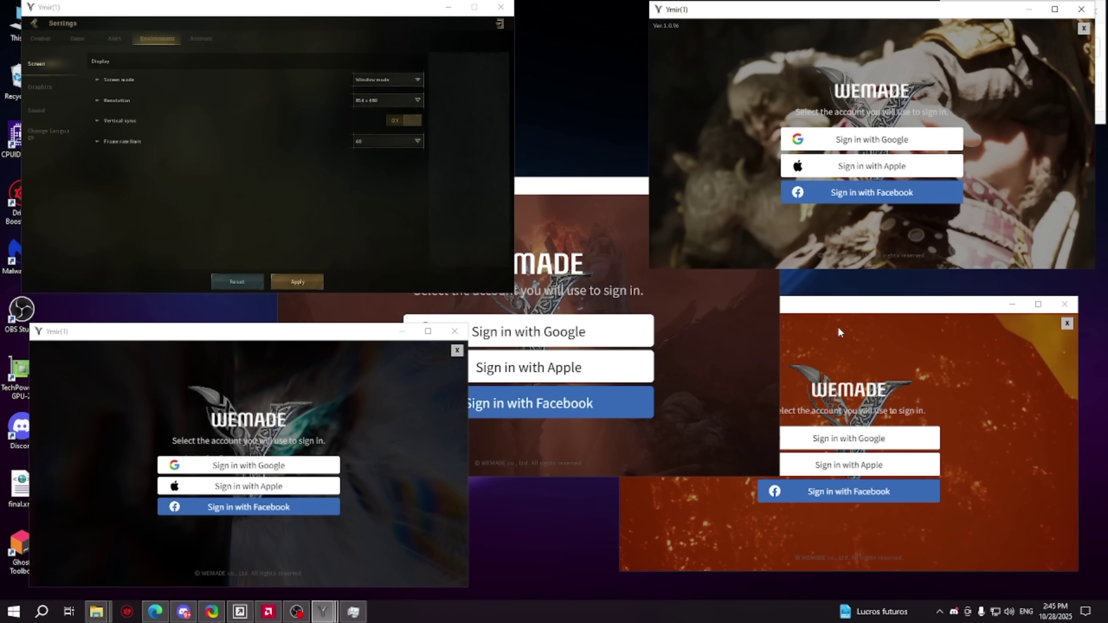
{"action": "left_click_drag", "start_coordinate": [846, 309], "coordinate": [866, 317]}
{"action": "left_click", "coordinate": [575, 187]}
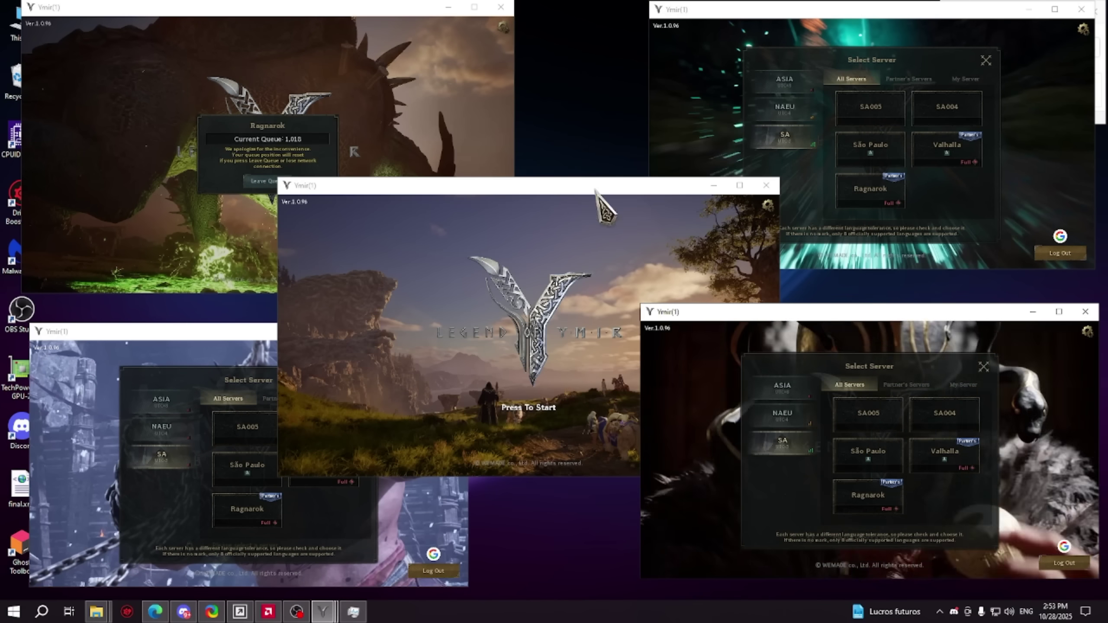
- Leave the Ragnarok queue in the upper-left client and look through its NAEU and SA server lists, reopening the server selection
{"action": "left_click", "coordinate": [271, 180]}
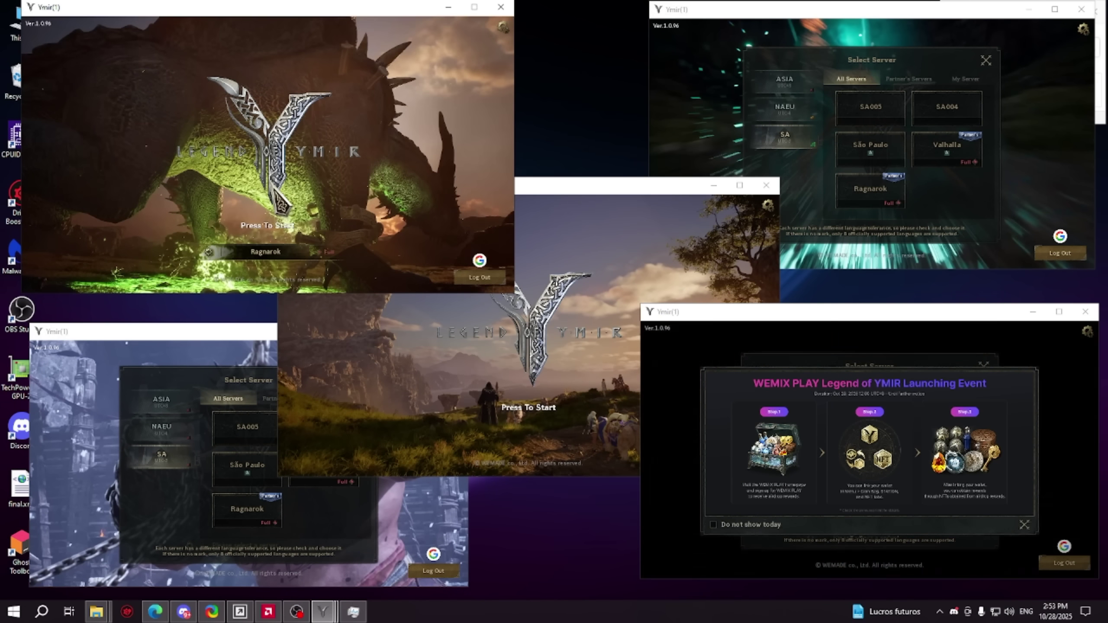
{"action": "left_click", "coordinate": [262, 252]}
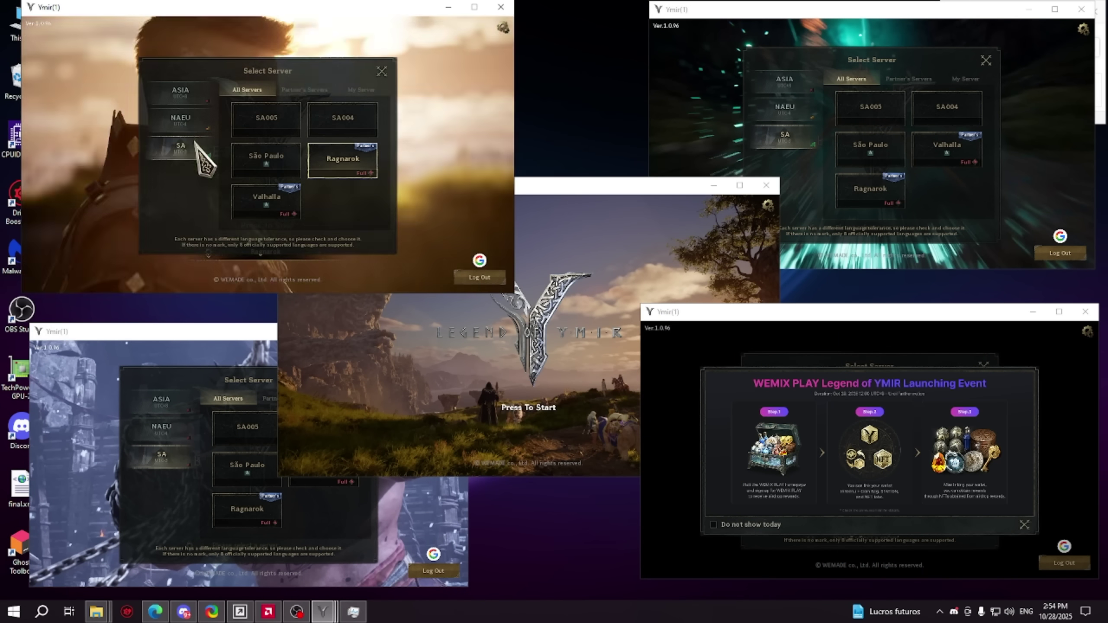
{"action": "left_click", "coordinate": [204, 122]}
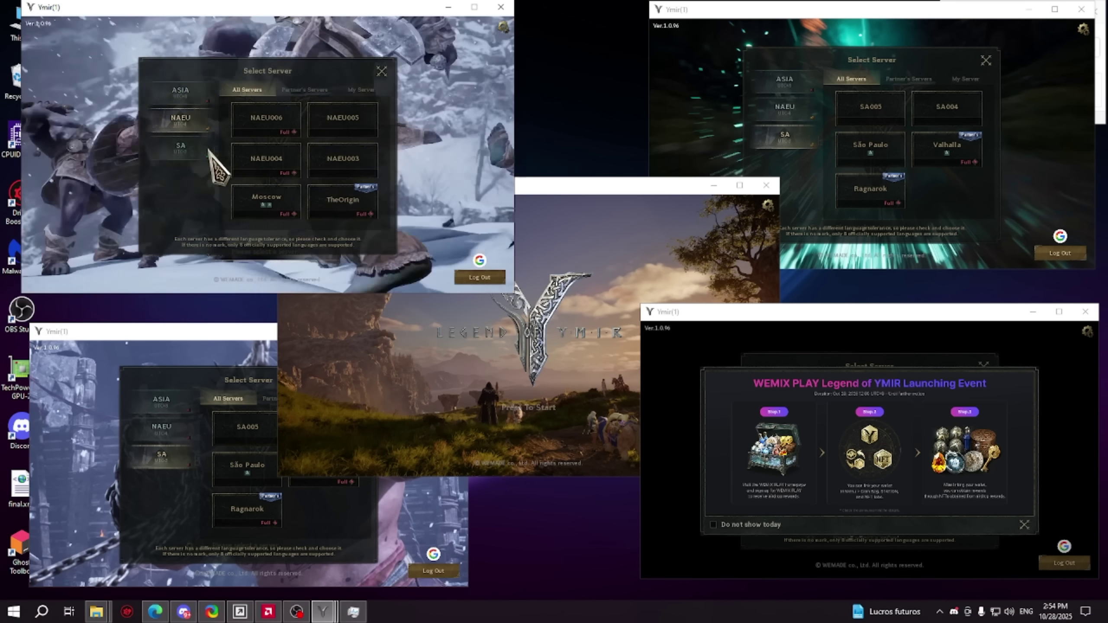
{"action": "left_click", "coordinate": [196, 153]}
{"action": "left_click", "coordinate": [197, 153]}
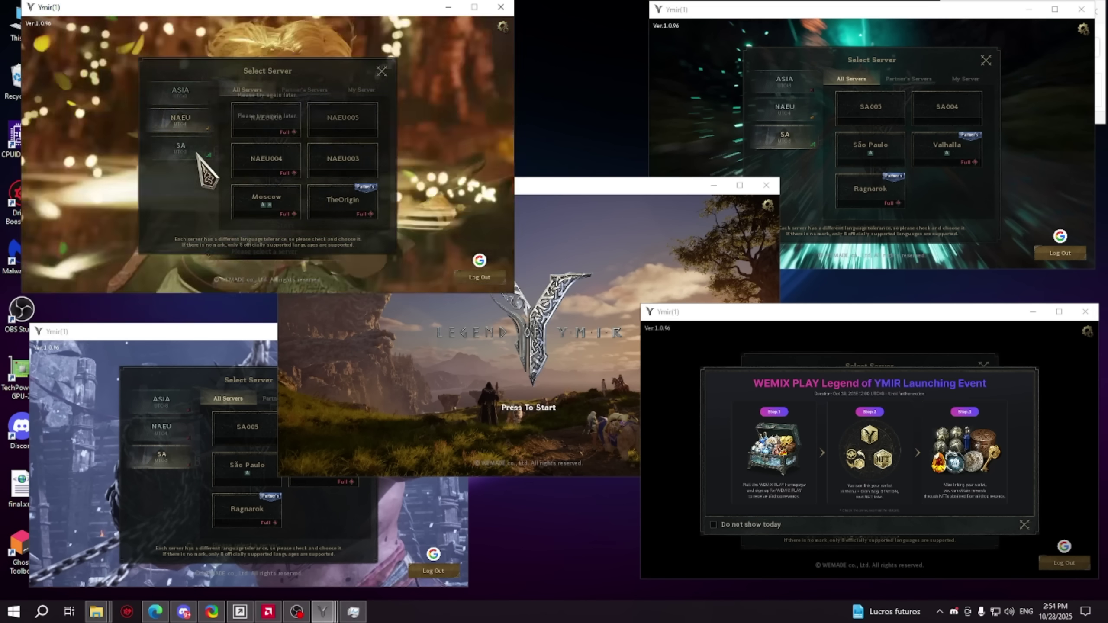
{"action": "left_click", "coordinate": [382, 71]}
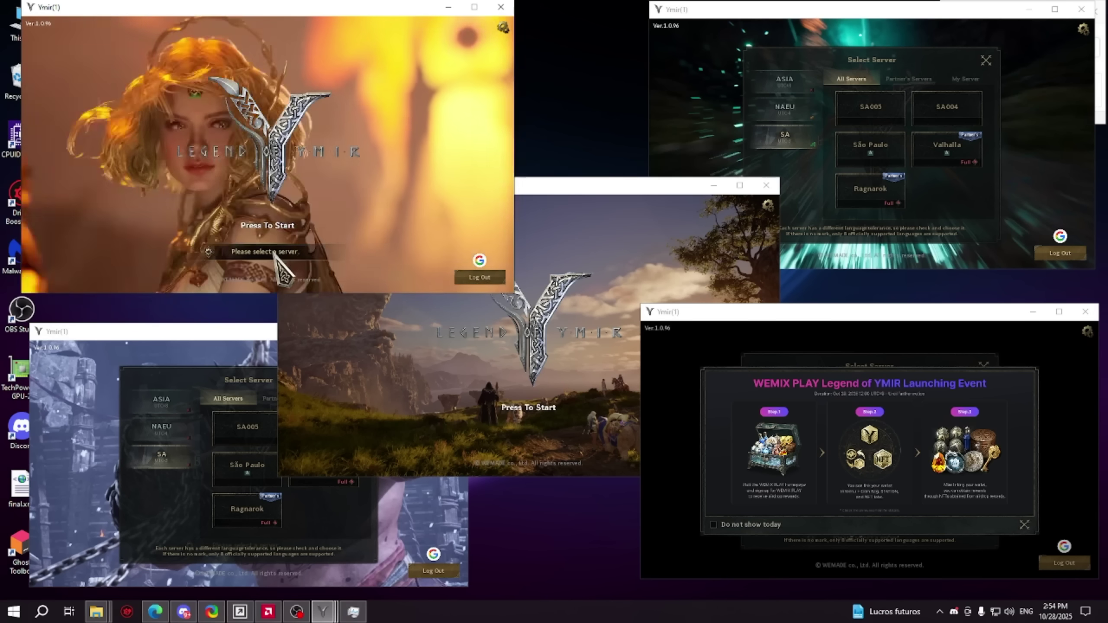
{"action": "left_click", "coordinate": [275, 253]}
- Select the São Paulo server in the upper-right and lower-left clients and start the game in the central one
{"action": "left_click", "coordinate": [870, 148]}
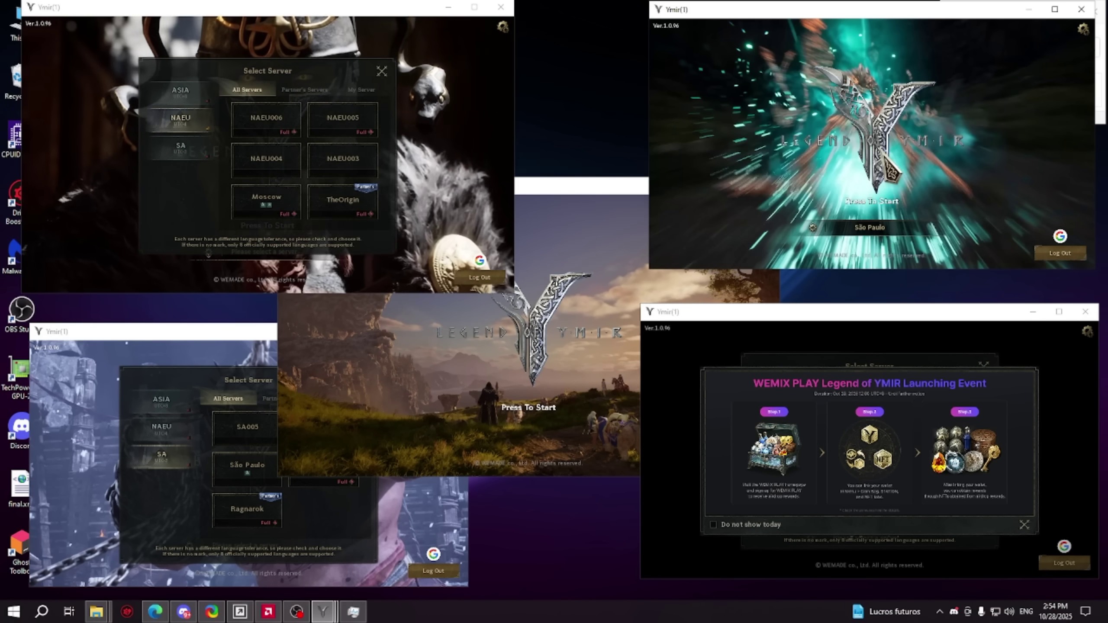
{"action": "left_click", "coordinate": [556, 406]}
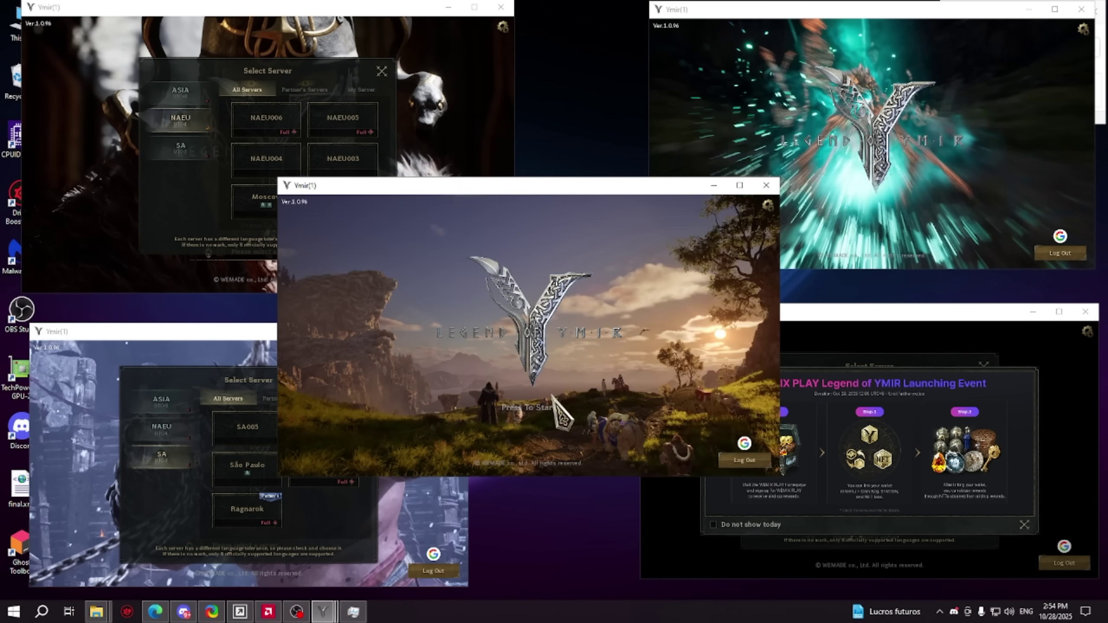
{"action": "left_click", "coordinate": [258, 470]}
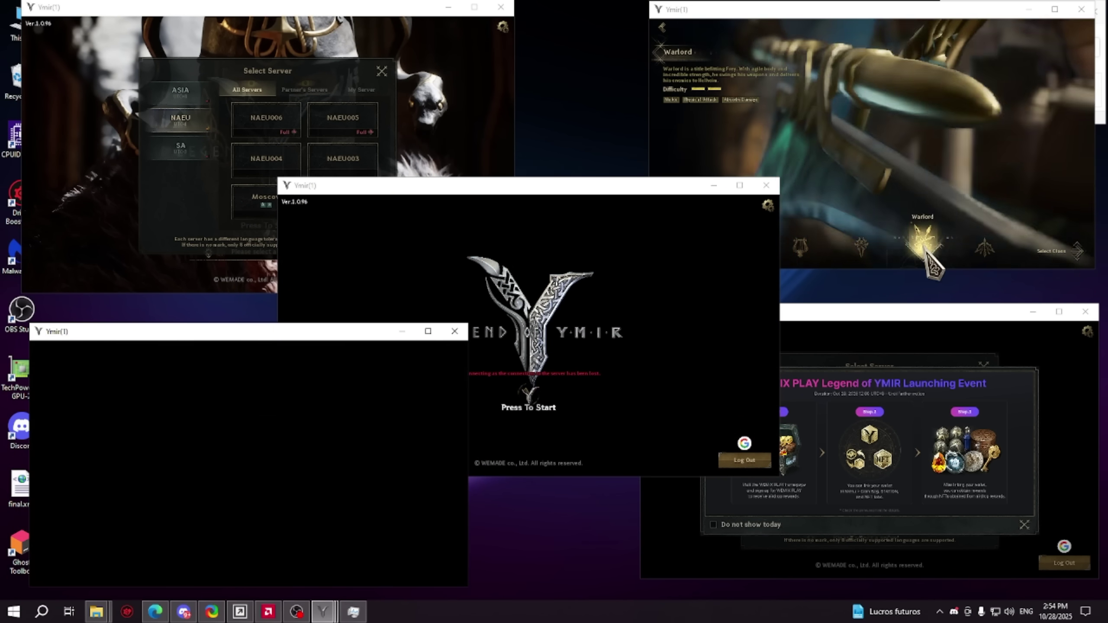
- Choose the Archer class for the new characters in the upper-right and lower-left clients
{"action": "left_click", "coordinate": [987, 257]}
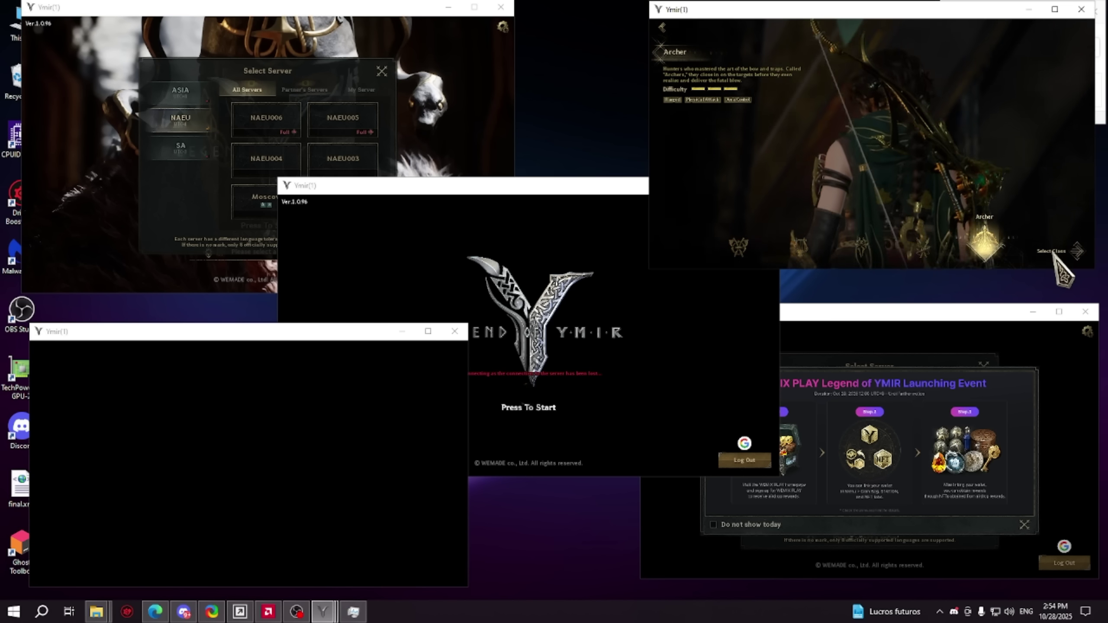
{"action": "left_click", "coordinate": [1076, 253]}
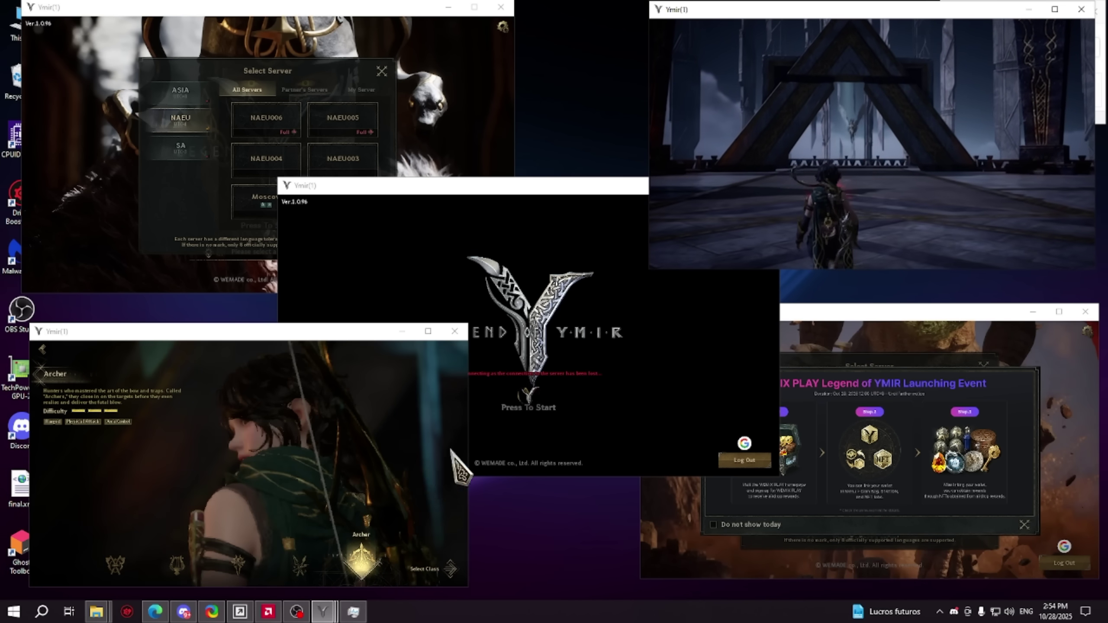
{"action": "left_click", "coordinate": [419, 566]}
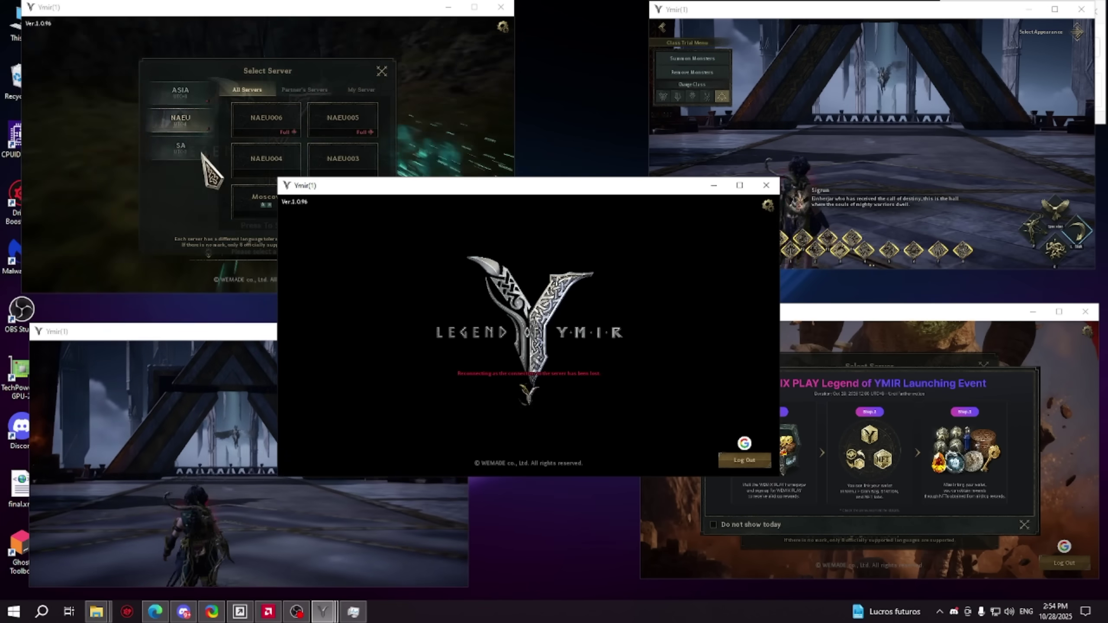
- List the SA servers in the upper-left client, and dismiss the lower-right client's event notice to select its São Paulo server
{"action": "left_click", "coordinate": [227, 160]}
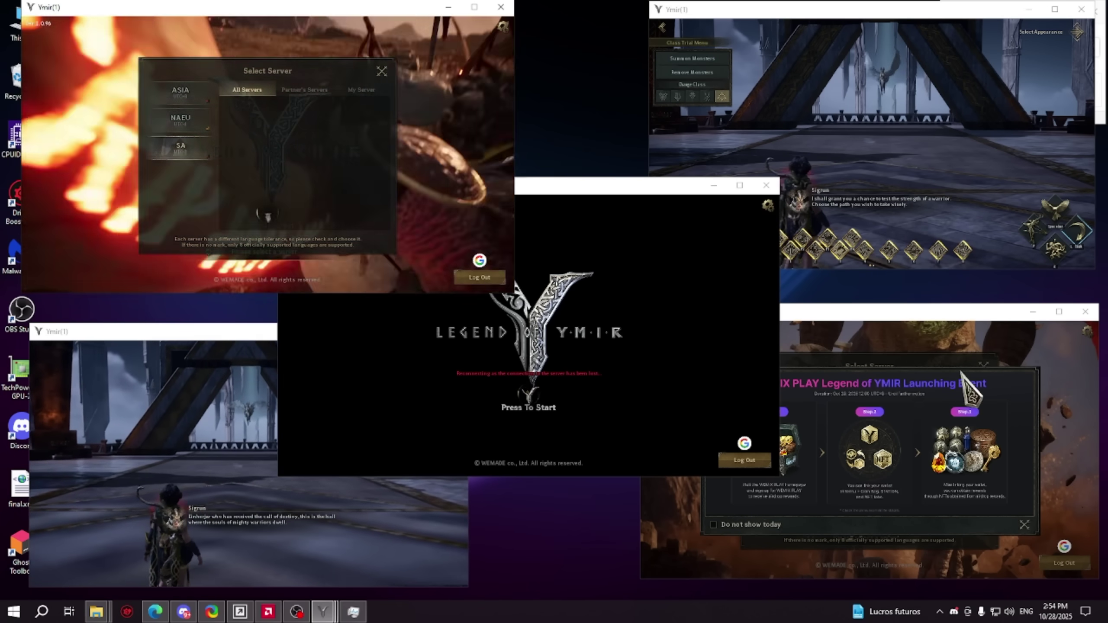
{"action": "left_click", "coordinate": [1024, 525]}
{"action": "left_click", "coordinate": [1023, 526]}
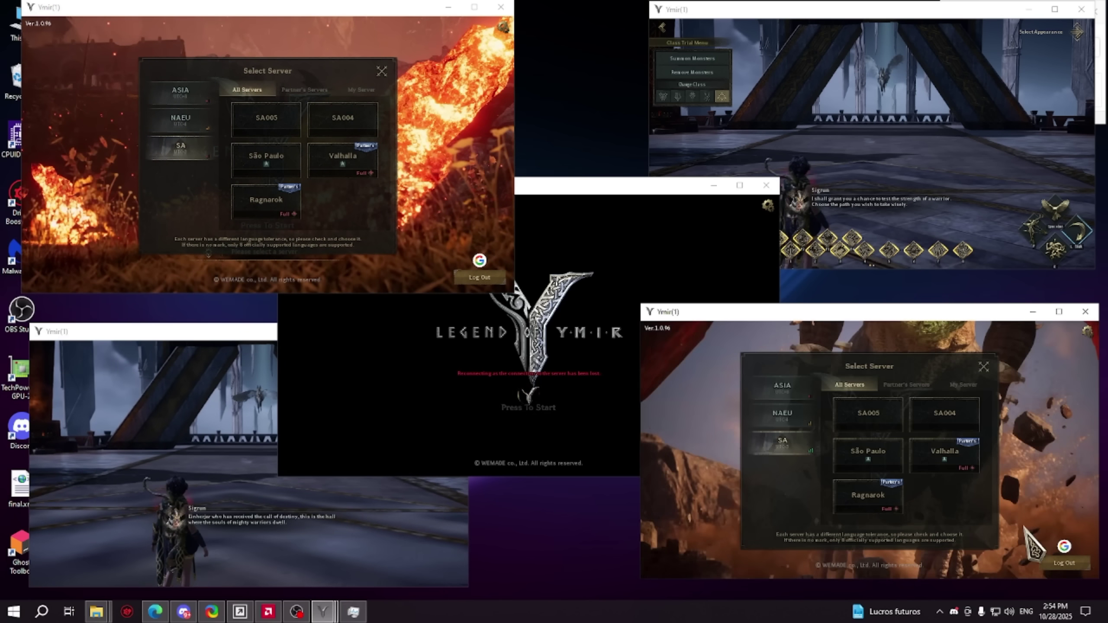
{"action": "left_click", "coordinate": [868, 459]}
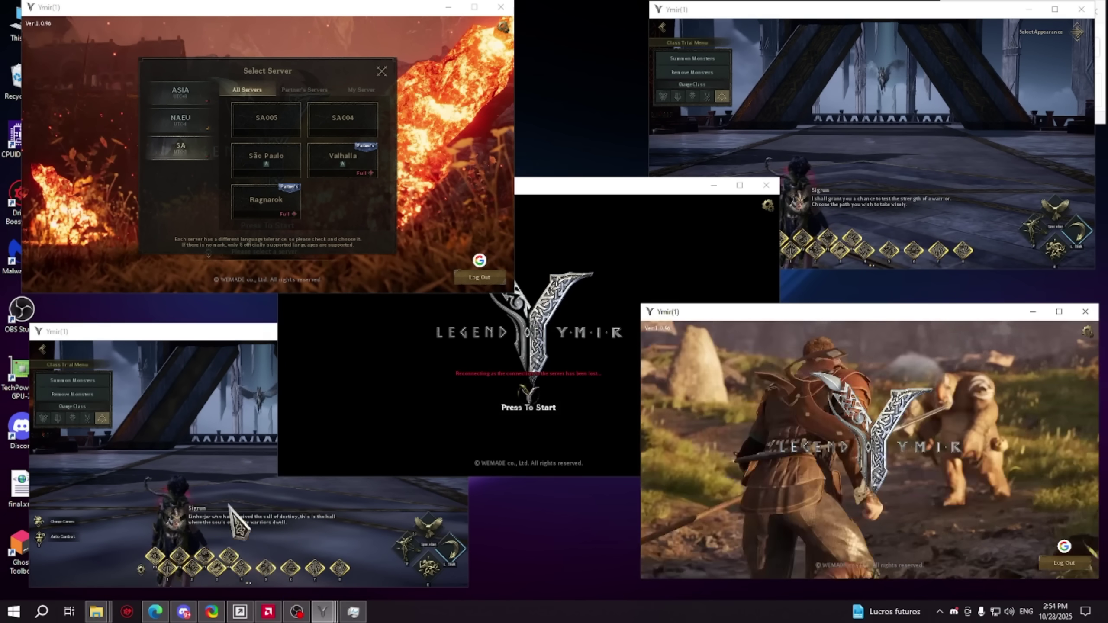
- Accept the Archer's appearance in the lower-left client and create the character with the name blazerrd
{"action": "left_click", "coordinate": [452, 356]}
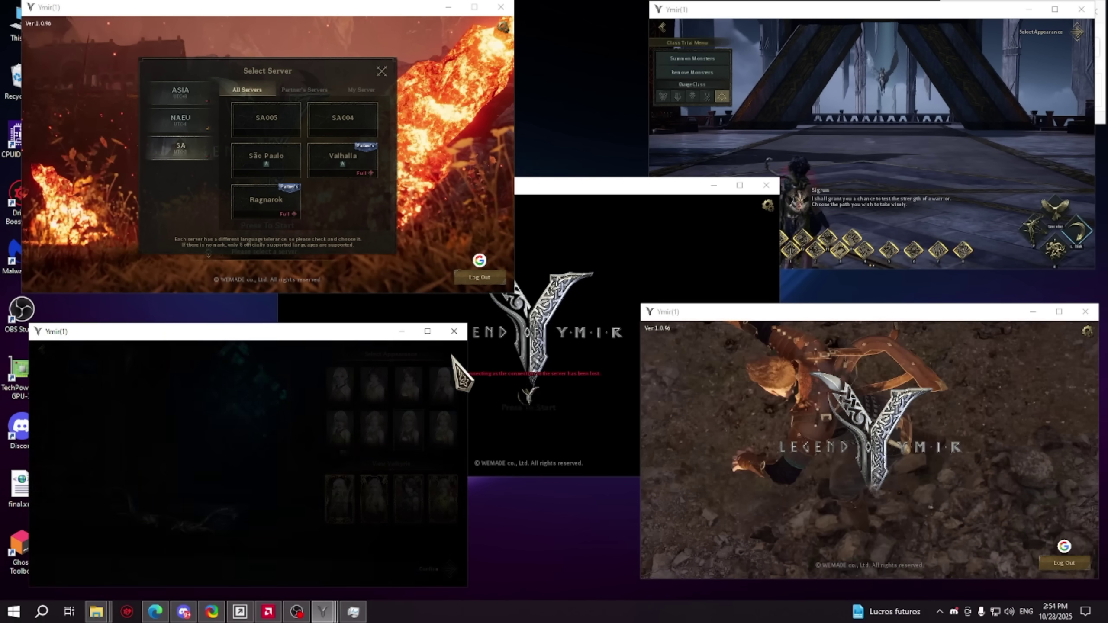
{"action": "left_click", "coordinate": [447, 569]}
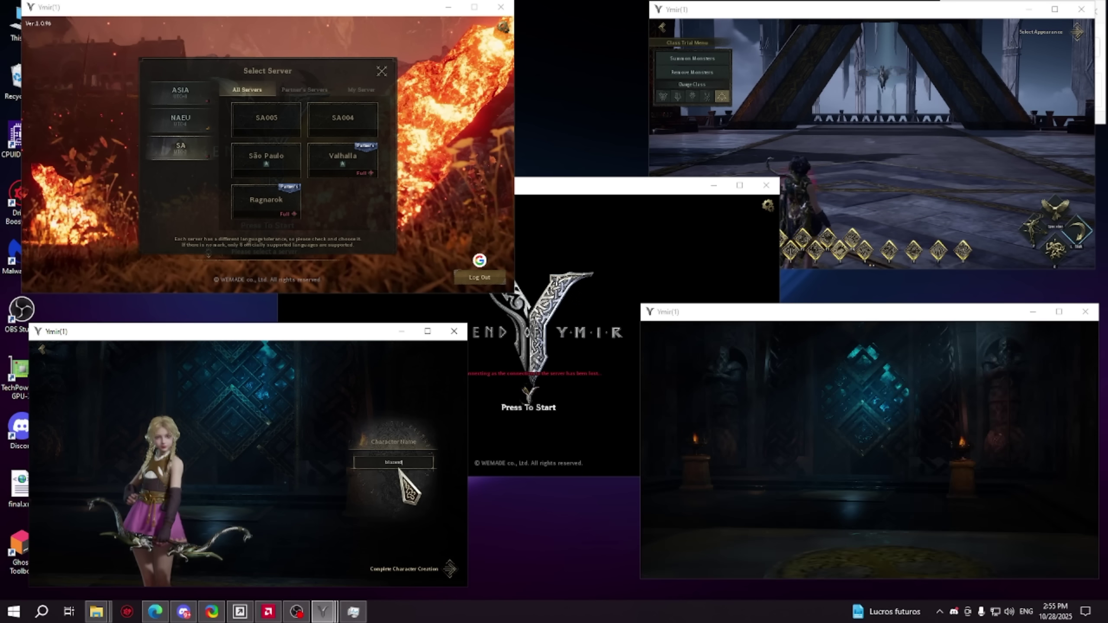
{"action": "type", "text": "blazend"}
{"action": "key", "text": "BackSpace"}
{"action": "key", "text": "BackSpace"}
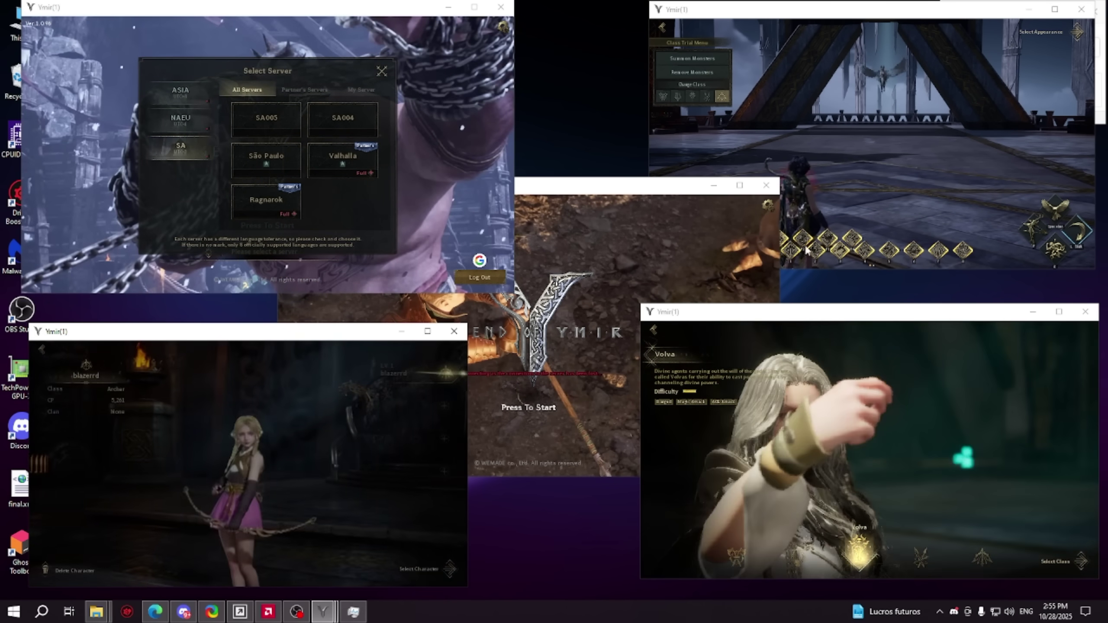
- Create the Archer in the upper-right client with the name Himaruu and select the São Paulo server in the upper-left client
{"action": "left_click", "coordinate": [1082, 33]}
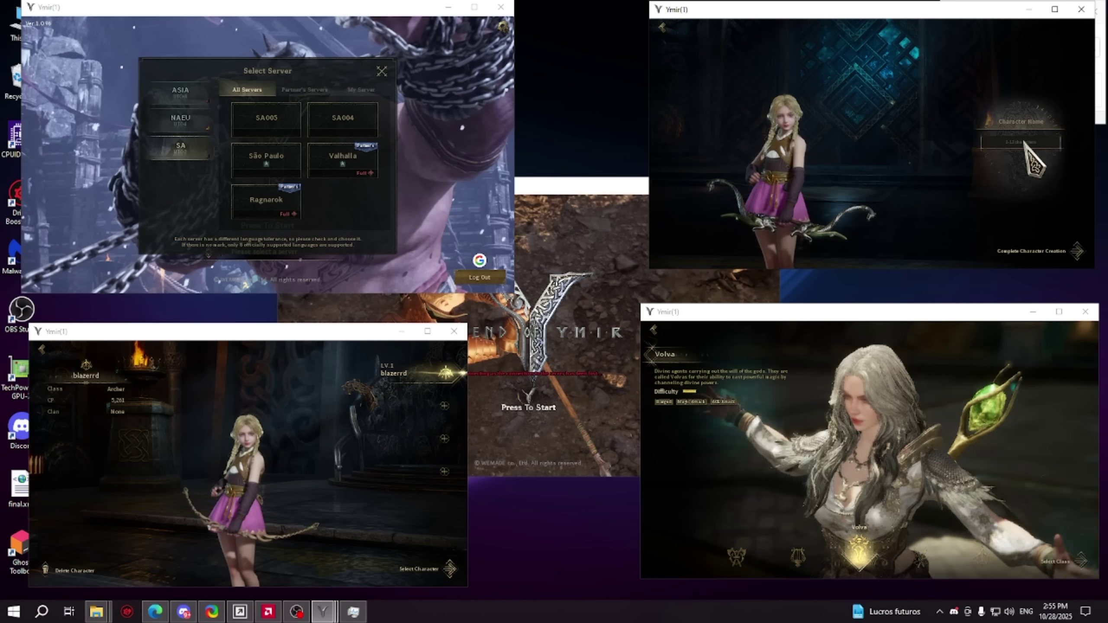
{"action": "left_click", "coordinate": [1018, 144]}
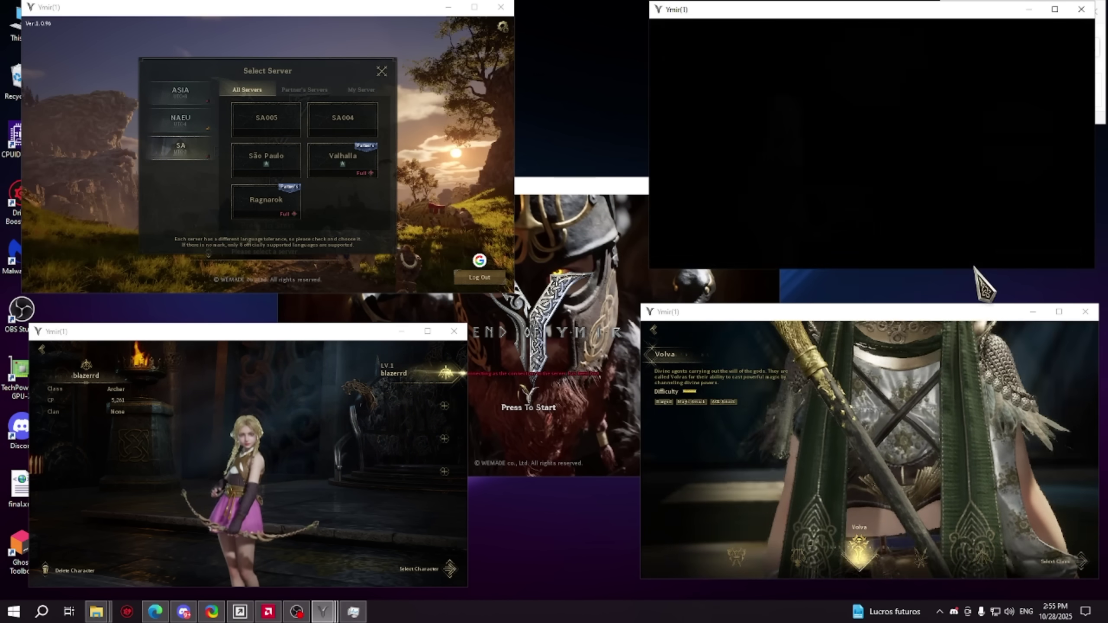
{"action": "left_click", "coordinate": [270, 160]}
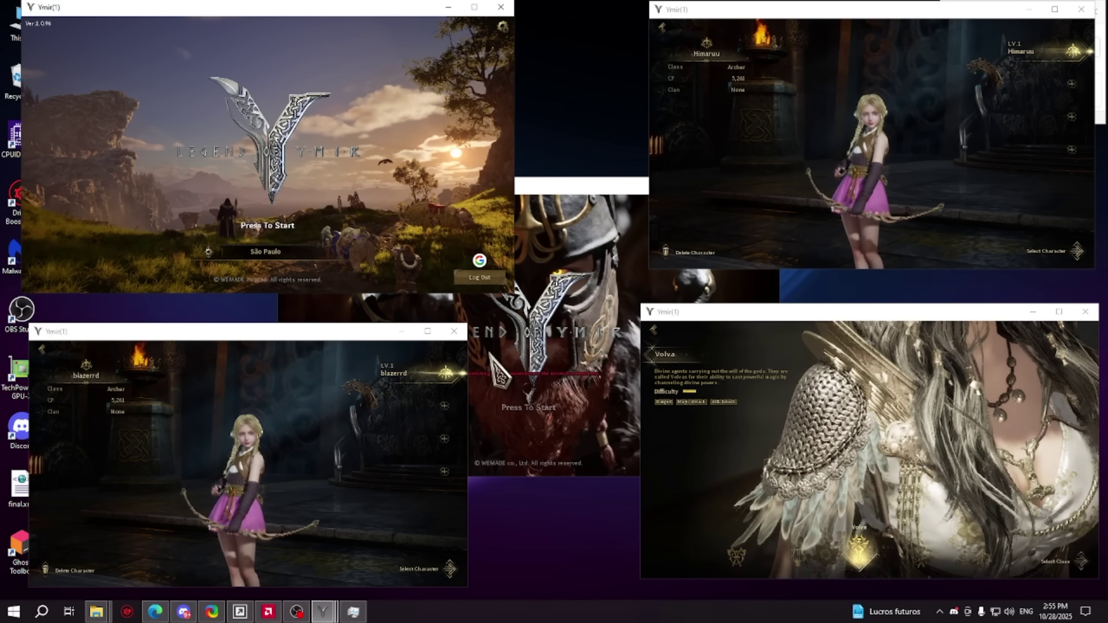
- Choose the Archer class in the lower-right client and select the São Paulo server in the central one, dismissing its event notice
{"action": "left_click", "coordinate": [563, 408]}
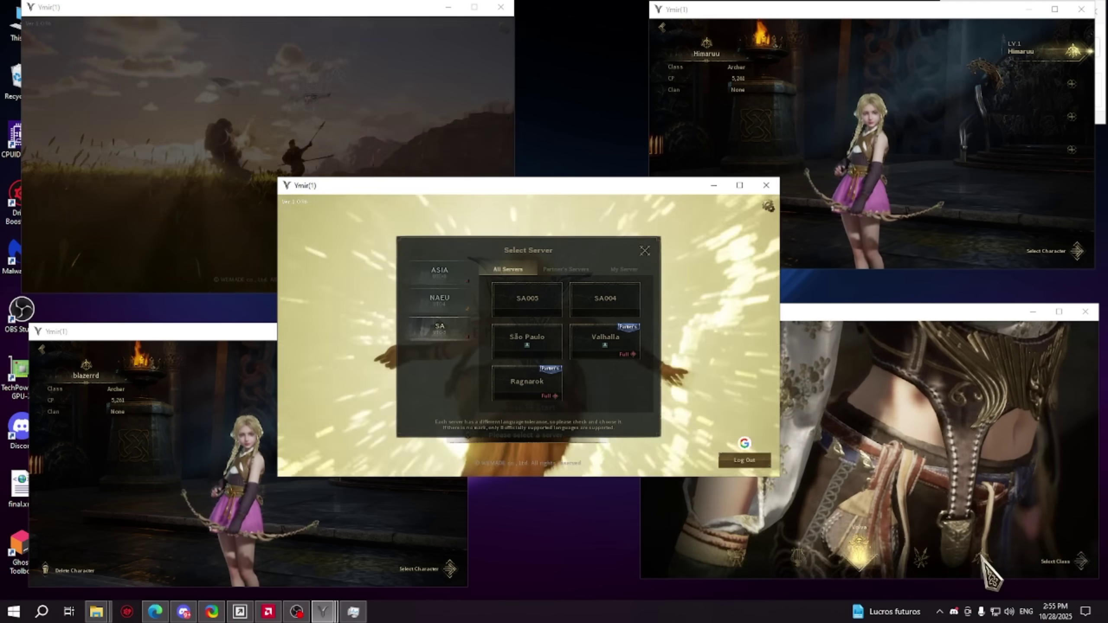
{"action": "left_click", "coordinate": [982, 554]}
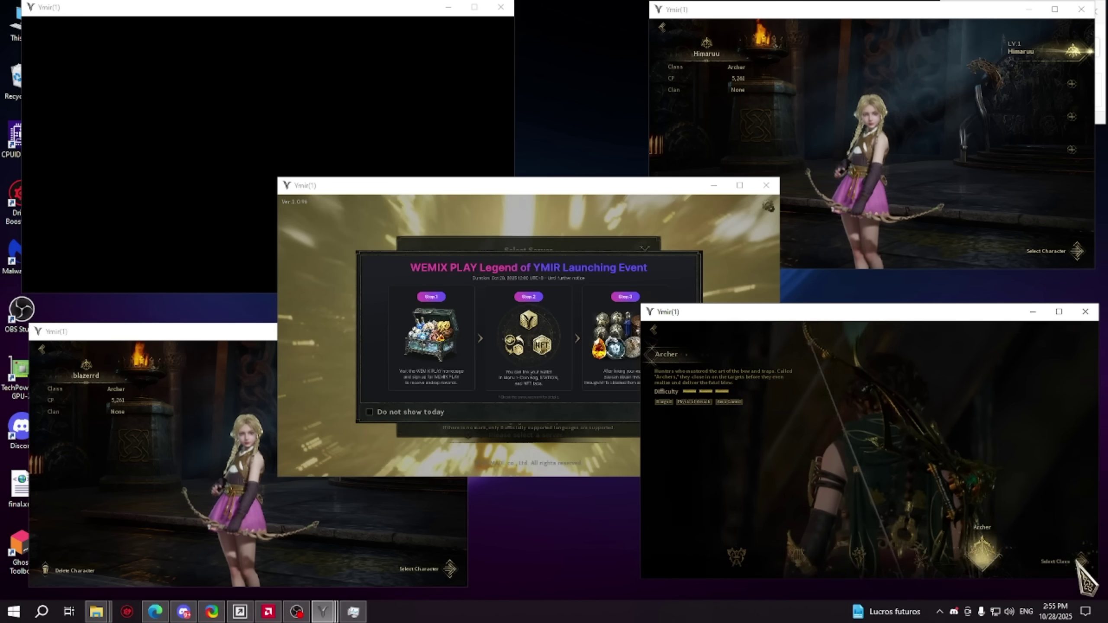
{"action": "left_click", "coordinate": [626, 287]}
{"action": "left_click", "coordinate": [686, 411]}
{"action": "left_click", "coordinate": [682, 412]}
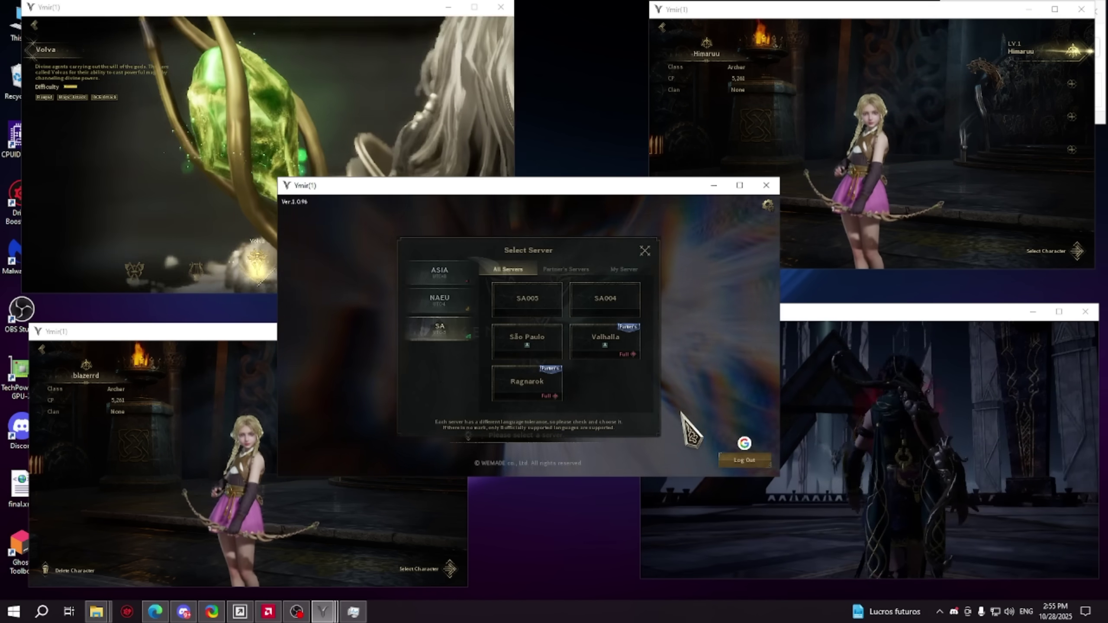
{"action": "left_click", "coordinate": [528, 336]}
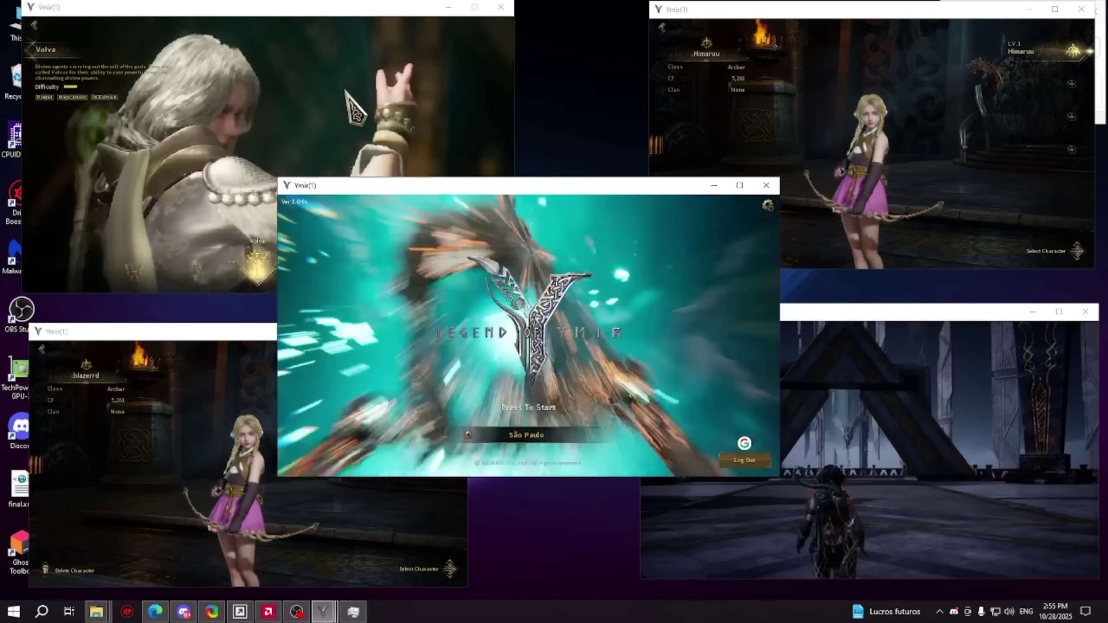
- Choose the Archer class in the upper-left client and enter the game with the finished characters in the upper-right and lower-left clients
{"action": "left_click", "coordinate": [362, 286]}
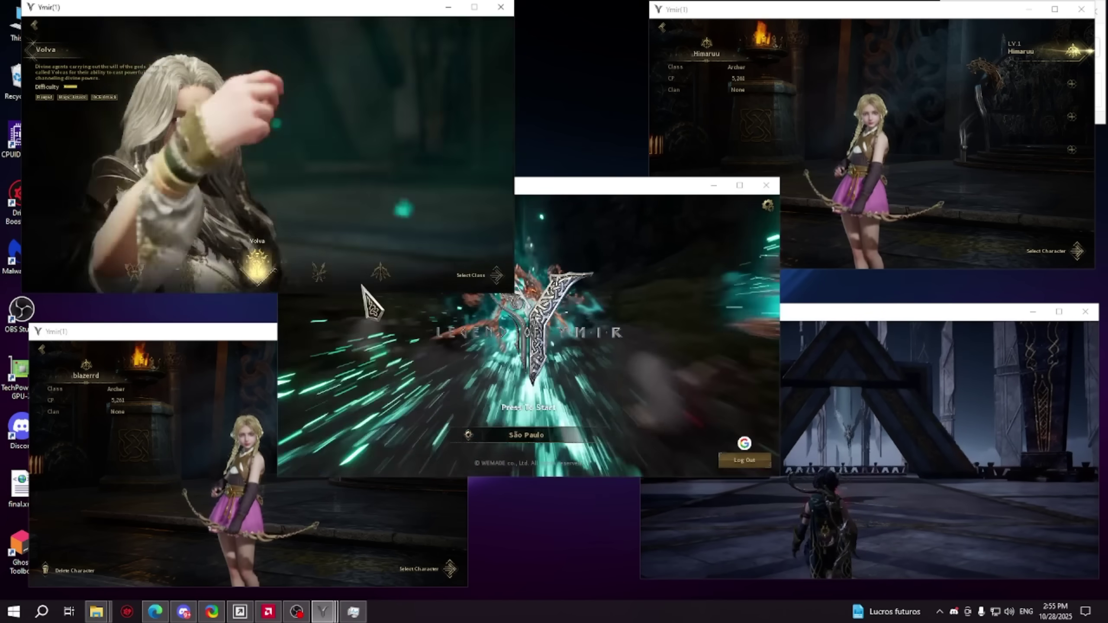
{"action": "left_click", "coordinate": [383, 271]}
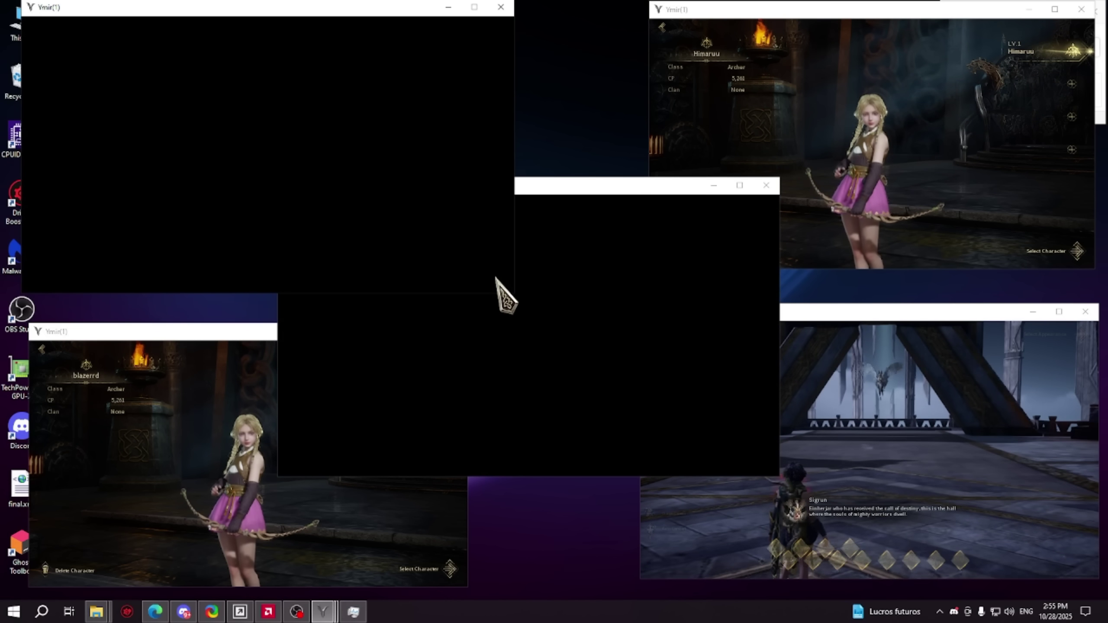
{"action": "left_click", "coordinate": [1077, 252]}
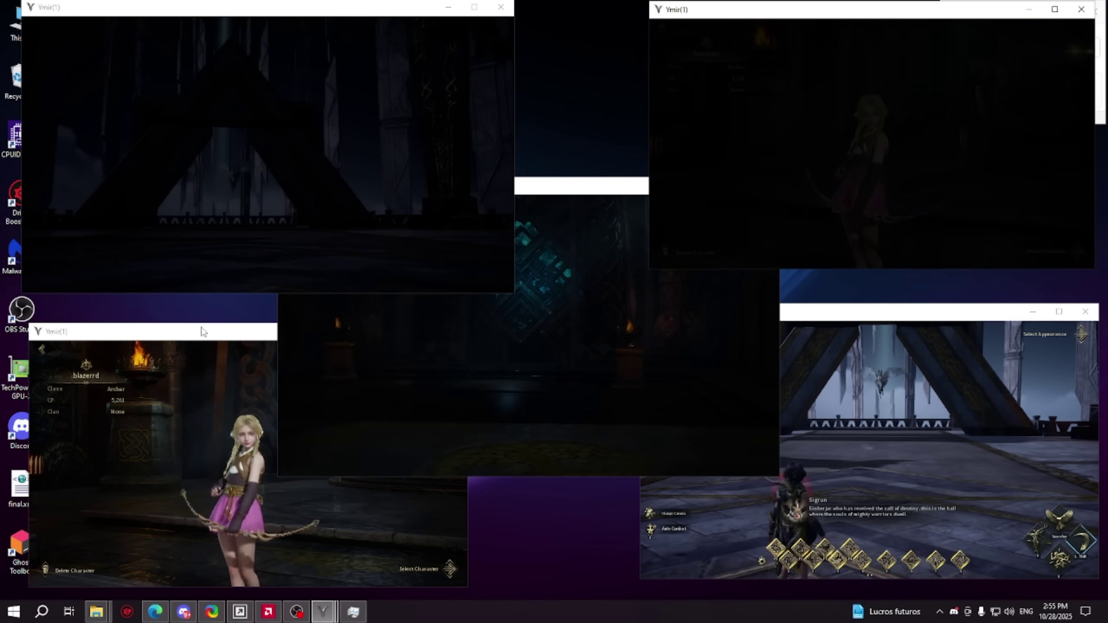
{"action": "left_click", "coordinate": [458, 495]}
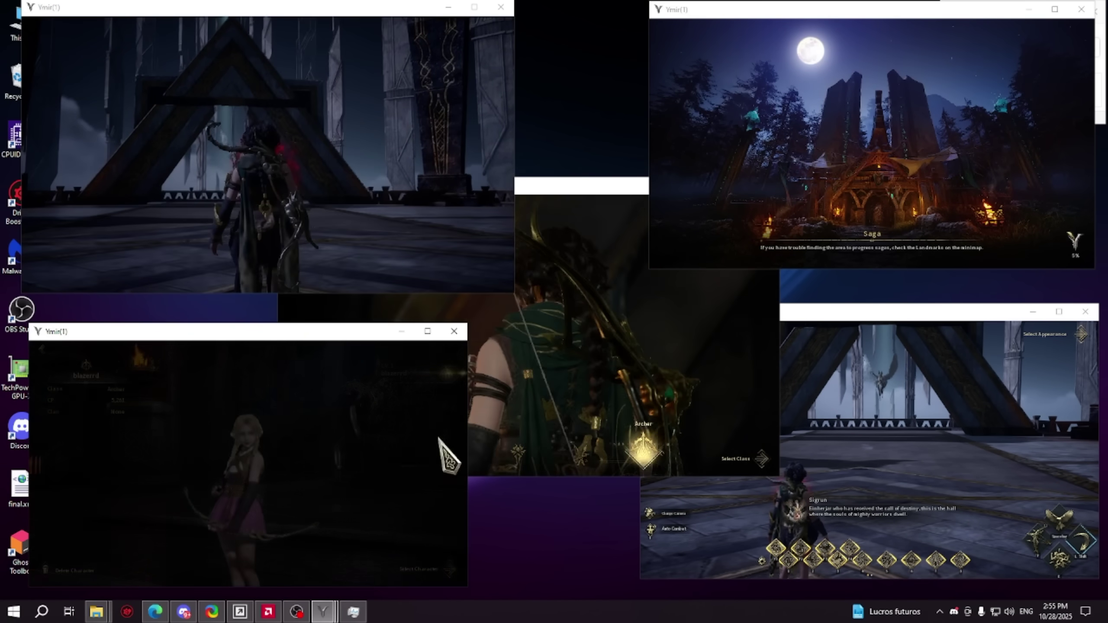